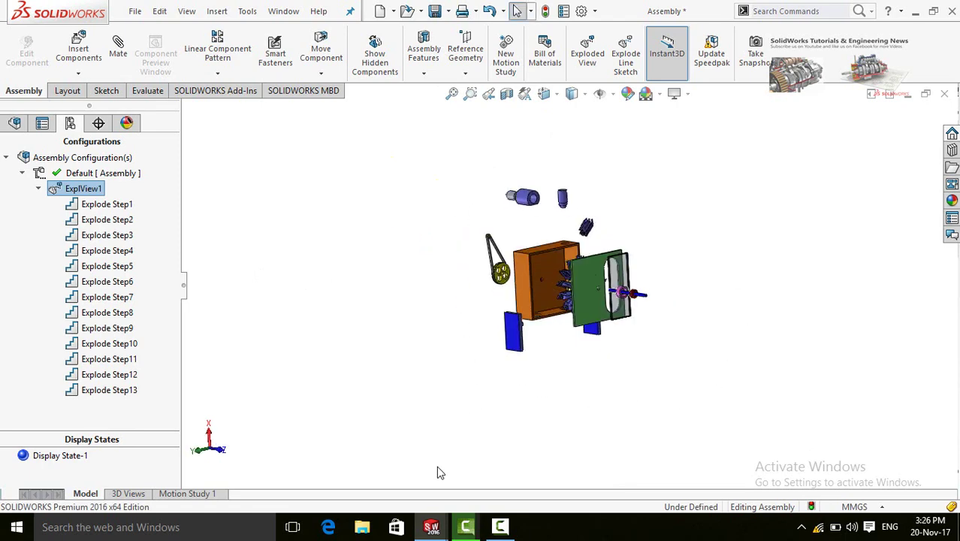
click(502, 480)
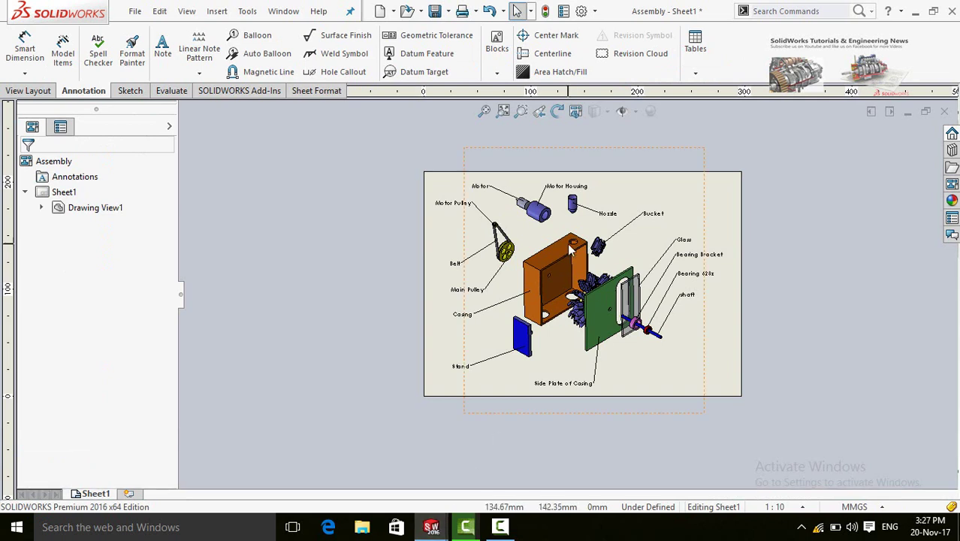
scroll(571, 250, down, 1)
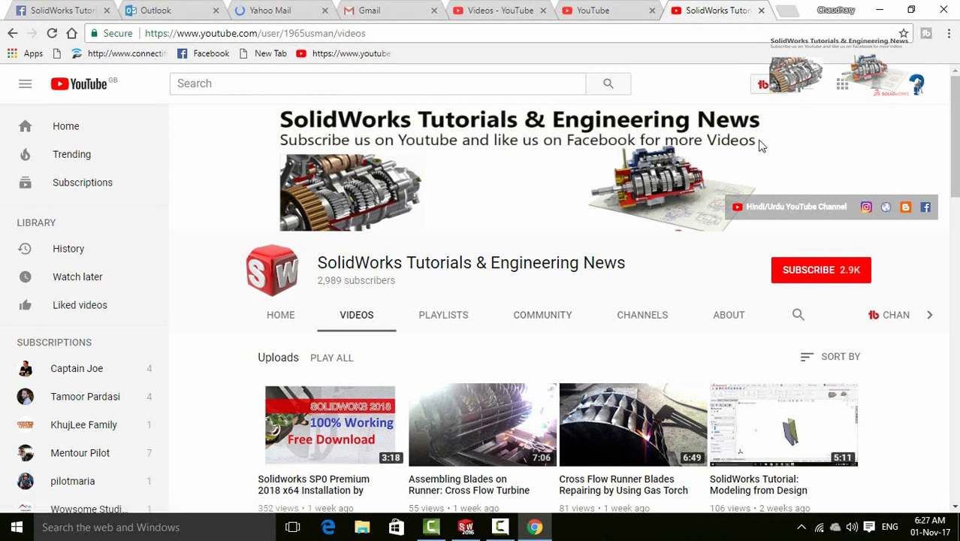
scroll(890, 376, down, 15)
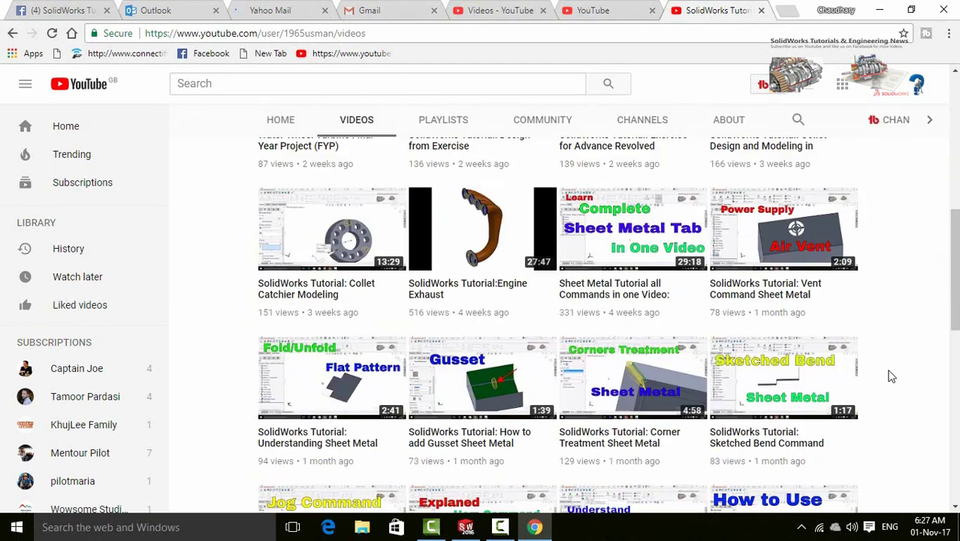
scroll(891, 376, up, 15)
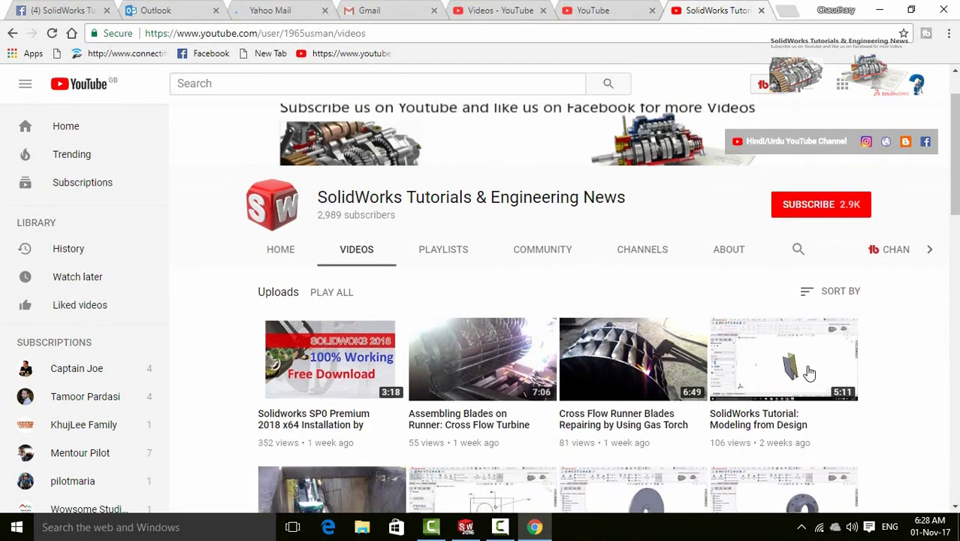
click(792, 209)
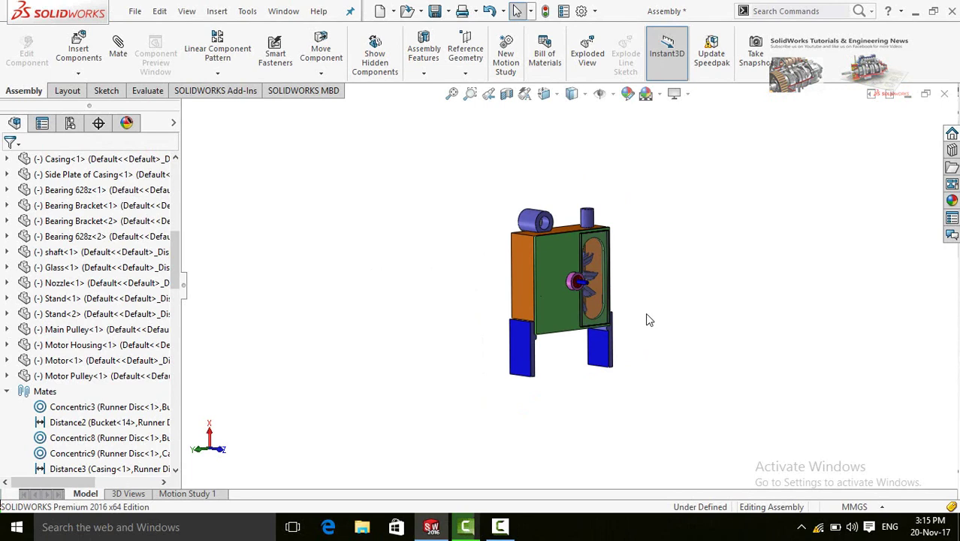
- Start a new exploded view for the Default configuration of the turbine assembly
middle_drag(649, 320, 638, 301)
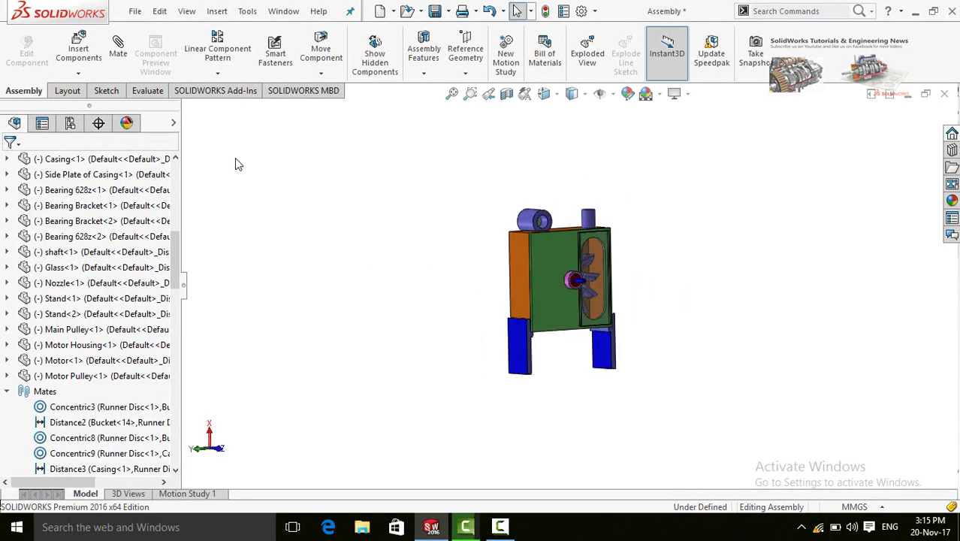
click(72, 129)
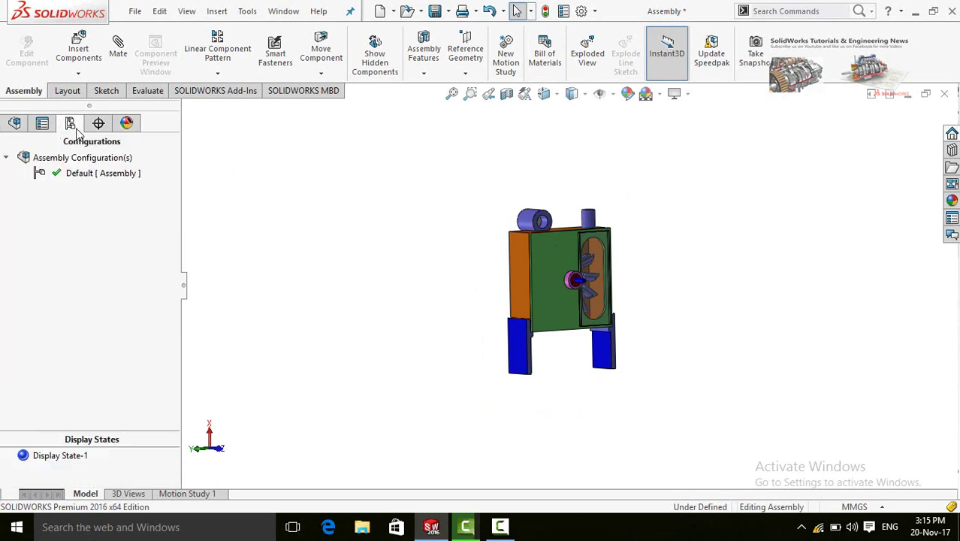
right_click(75, 178)
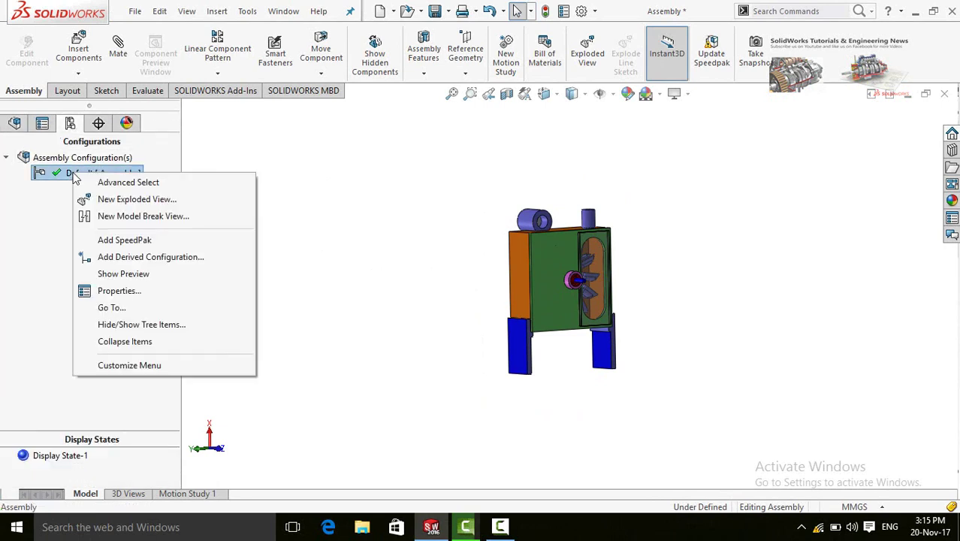
click(116, 201)
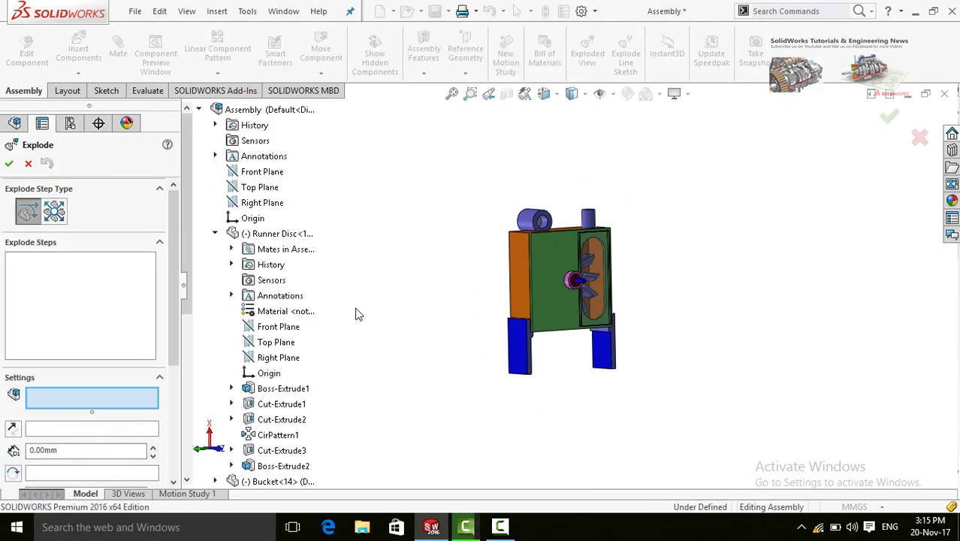
- Explode the red 628z bearing on the side plate's end of the shaft outward along Z, well clear of the casing
middle_drag(442, 302, 455, 326)
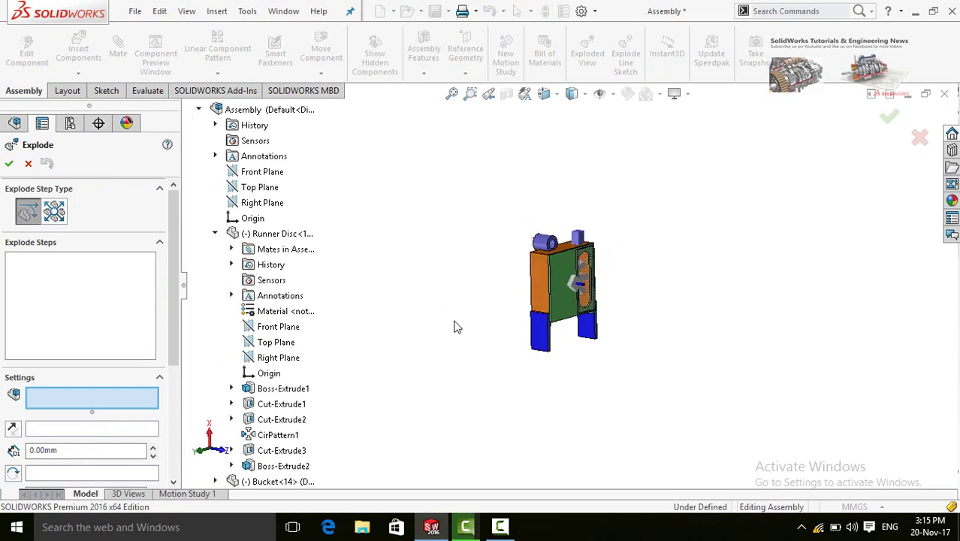
middle_drag(622, 281, 589, 299)
scroll(583, 287, down, 3)
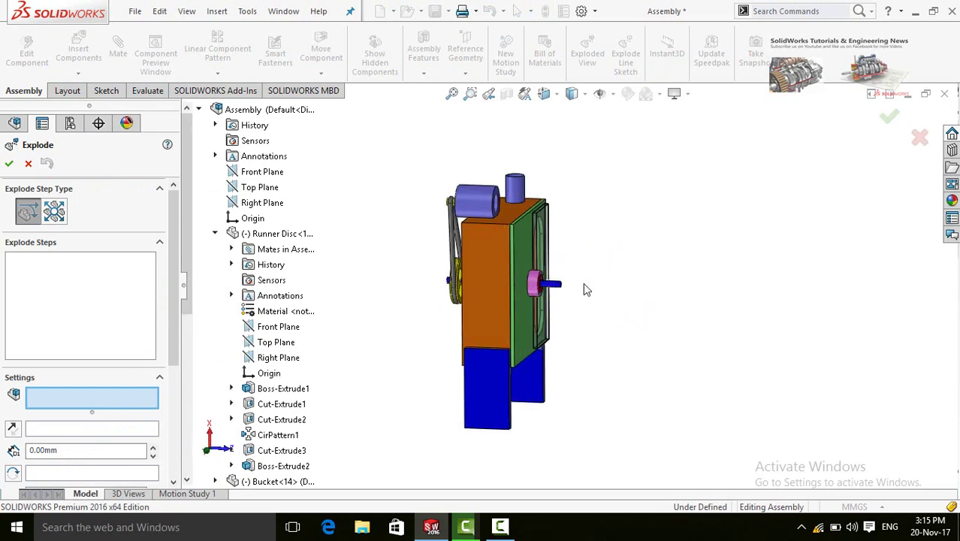
middle_drag(607, 380, 505, 283)
scroll(505, 283, down, 6)
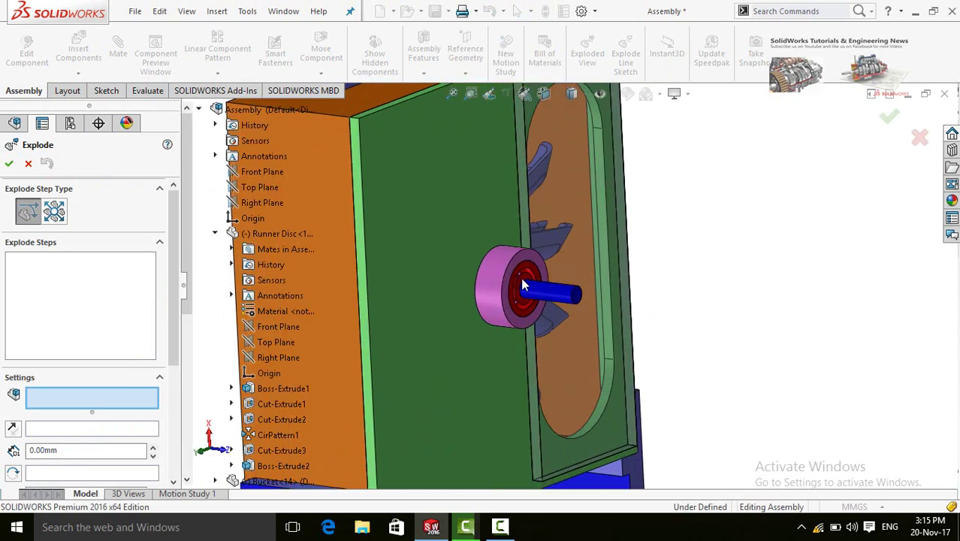
click(528, 289)
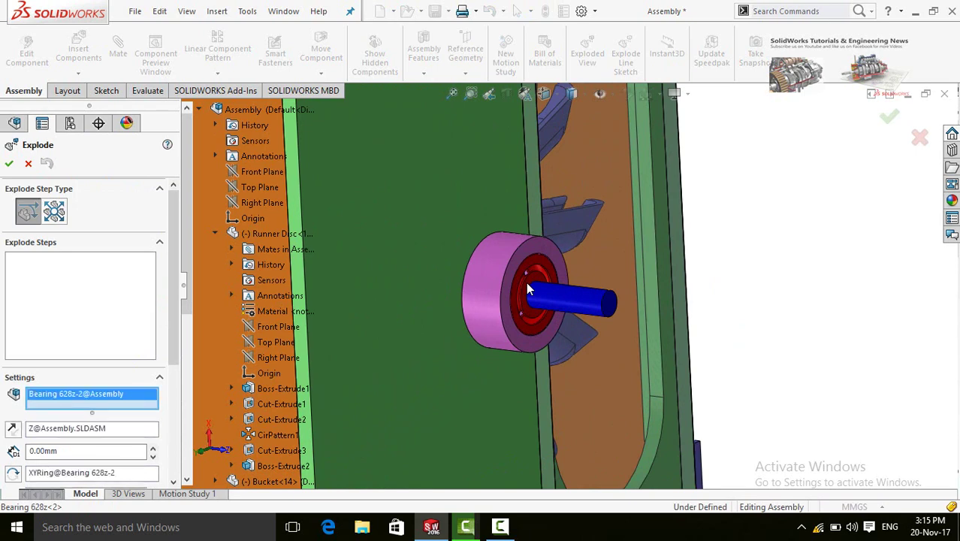
scroll(530, 290, up, 4)
scroll(531, 292, up, 3)
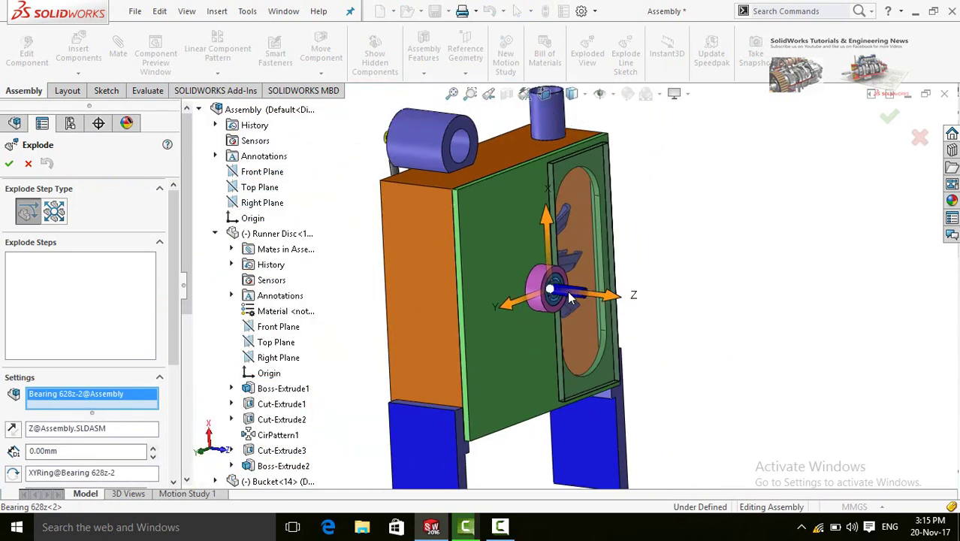
drag(619, 302, 821, 341)
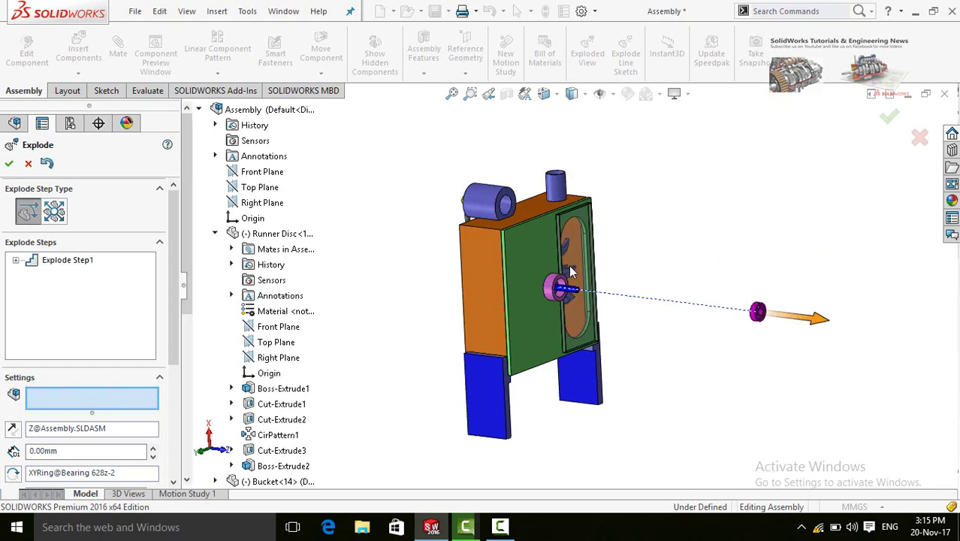
- Explode the bearing bracket at the side plate outward along Z, placing it just short of the exploded bearing
scroll(571, 278, down, 3)
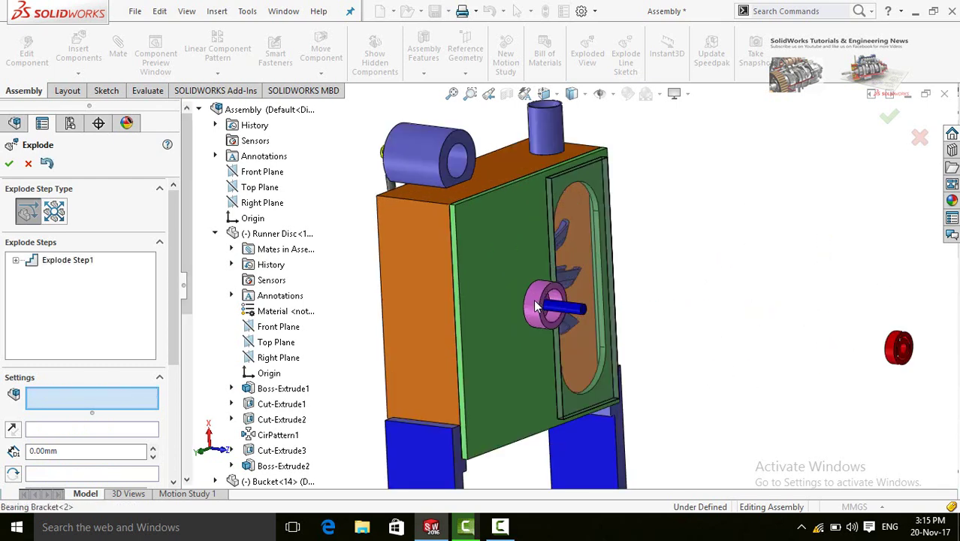
click(538, 306)
drag(633, 322, 913, 345)
scroll(748, 397, up, 2)
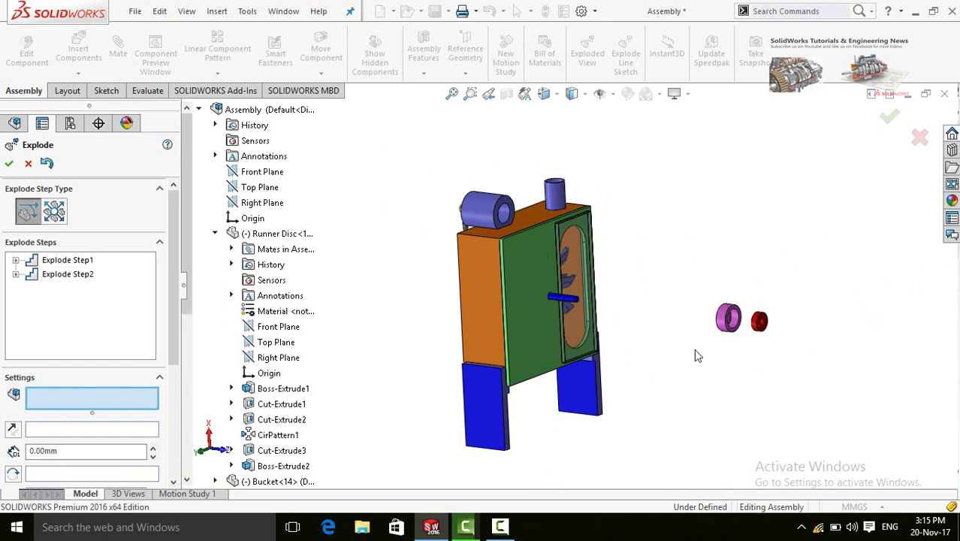
- Explode the glass outward along Z, placing it between the casing and the exploded bearing bracket
mouse_move(697, 356)
middle_down()
mouse_move(711, 343)
mouse_move(703, 358)
middle_up()
scroll(587, 344, down, 2)
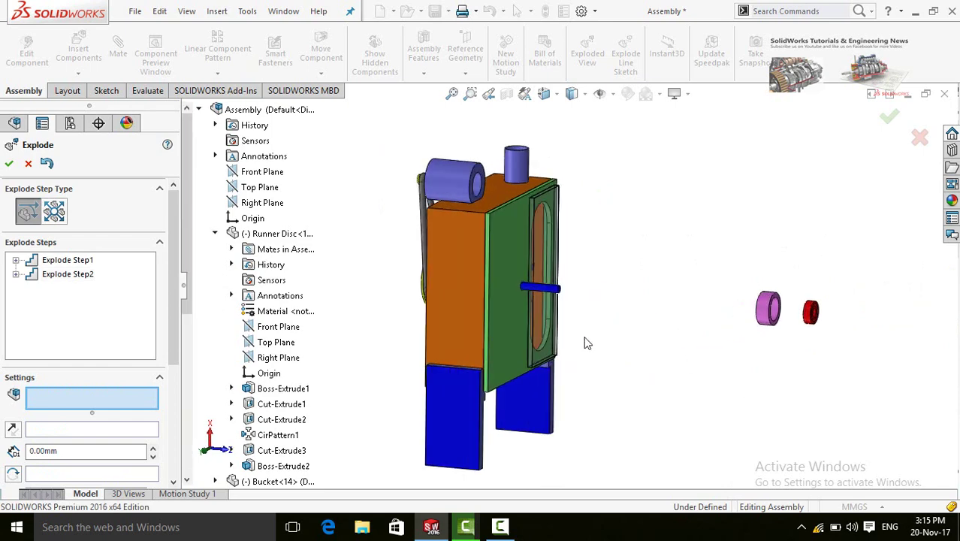
scroll(576, 351, down, 2)
middle_drag(577, 335, 584, 319)
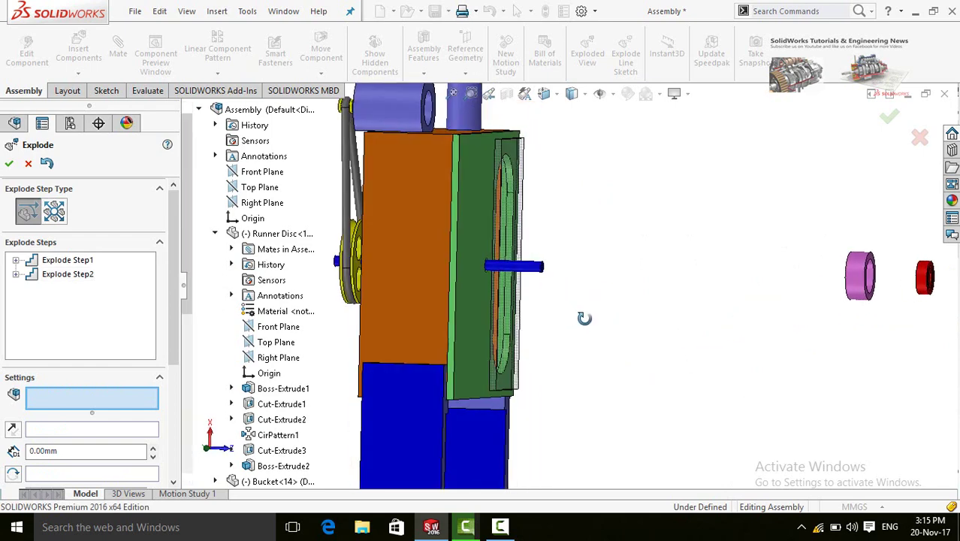
click(517, 373)
scroll(634, 371, up, 5)
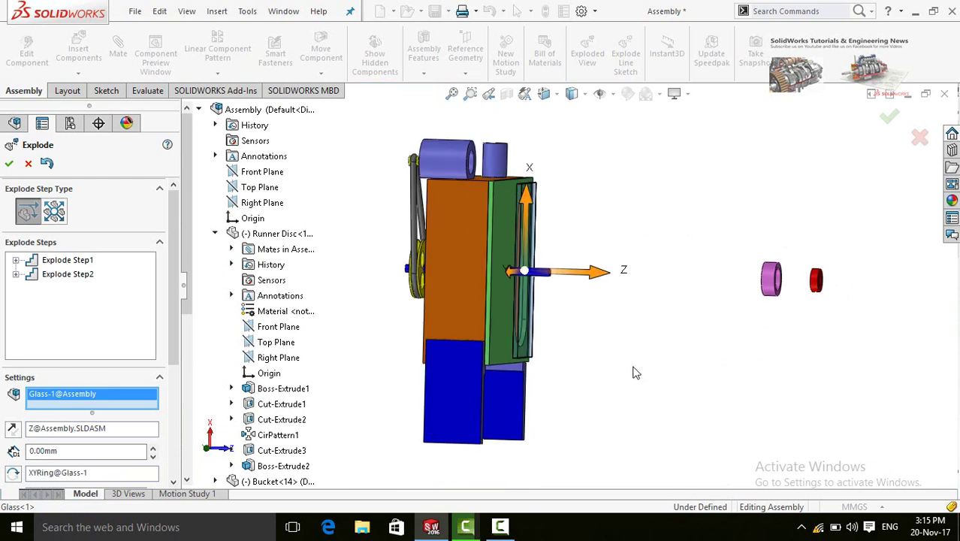
drag(664, 297, 740, 302)
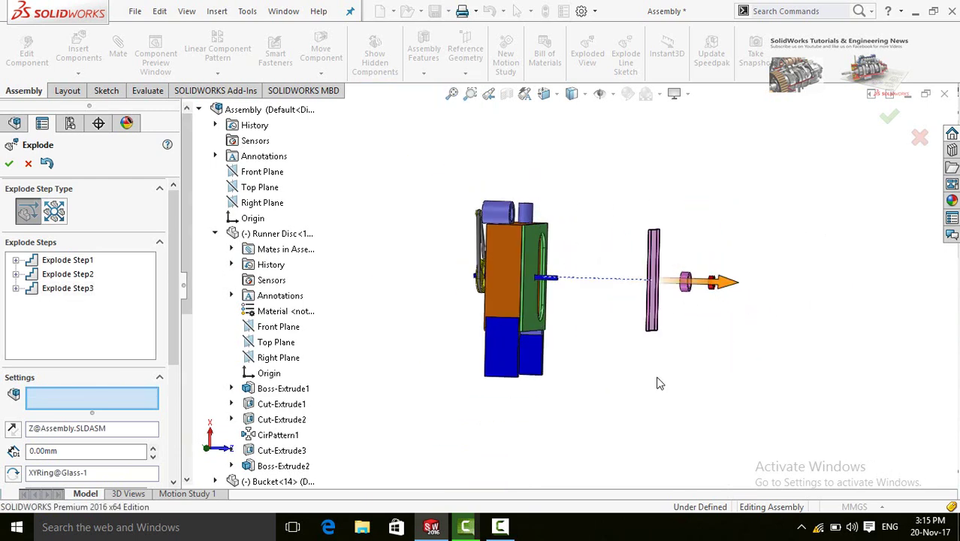
- Explode the side plate of the casing outward along Z, stopping just before the exploded glass
middle_drag(658, 382, 535, 322)
click(535, 322)
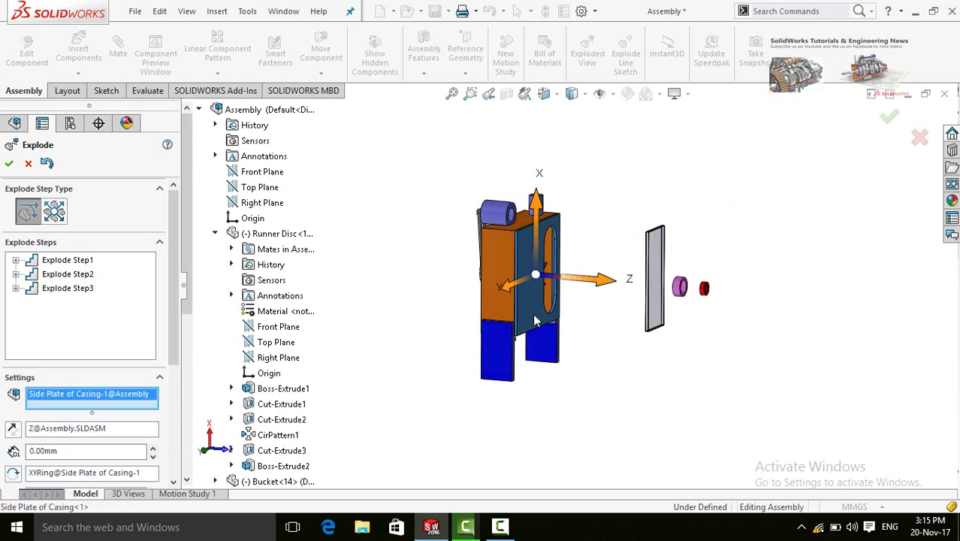
drag(606, 286, 707, 314)
- Explode the belt, motor pulley and main pulley together away from the casing in the negative Z direction
middle_drag(605, 371, 597, 383)
middle_drag(454, 290, 451, 225)
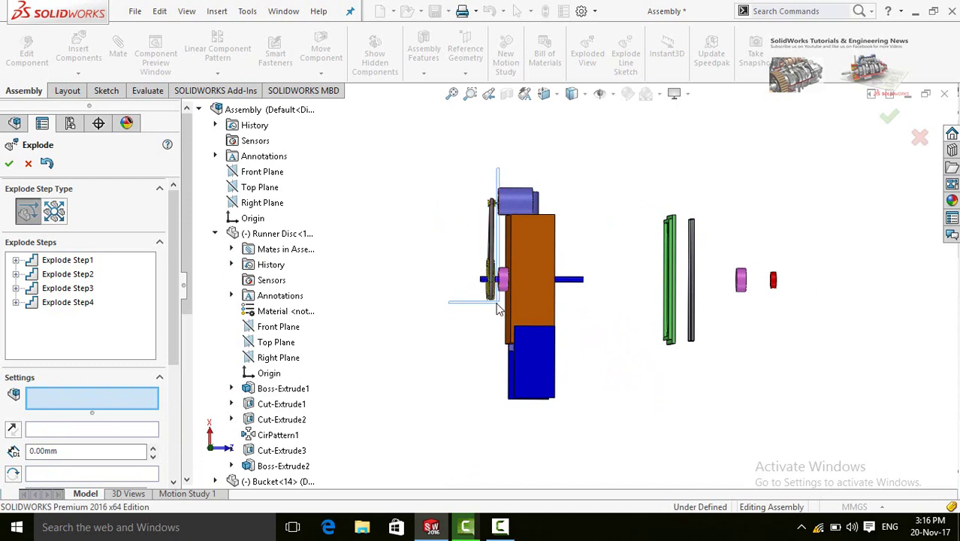
drag(497, 309, 498, 307)
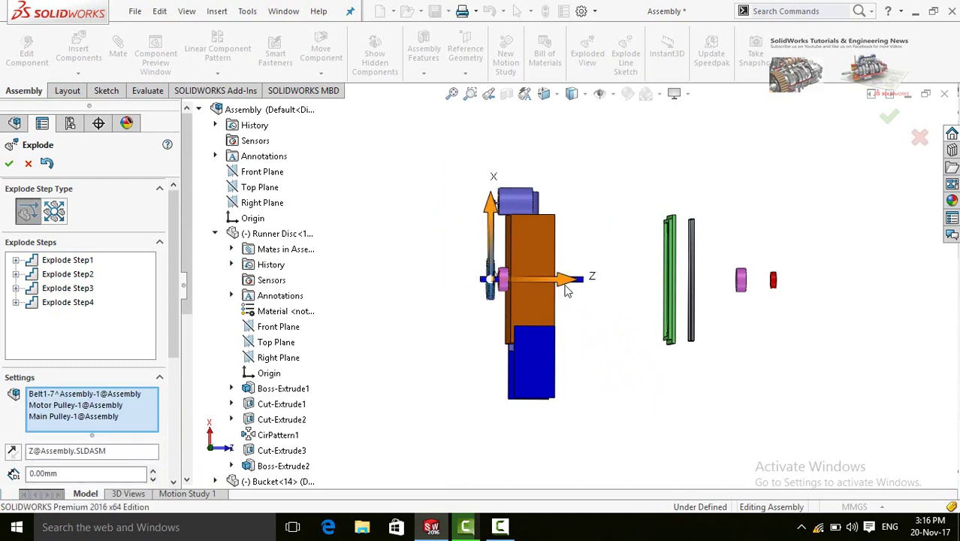
drag(561, 284, 436, 282)
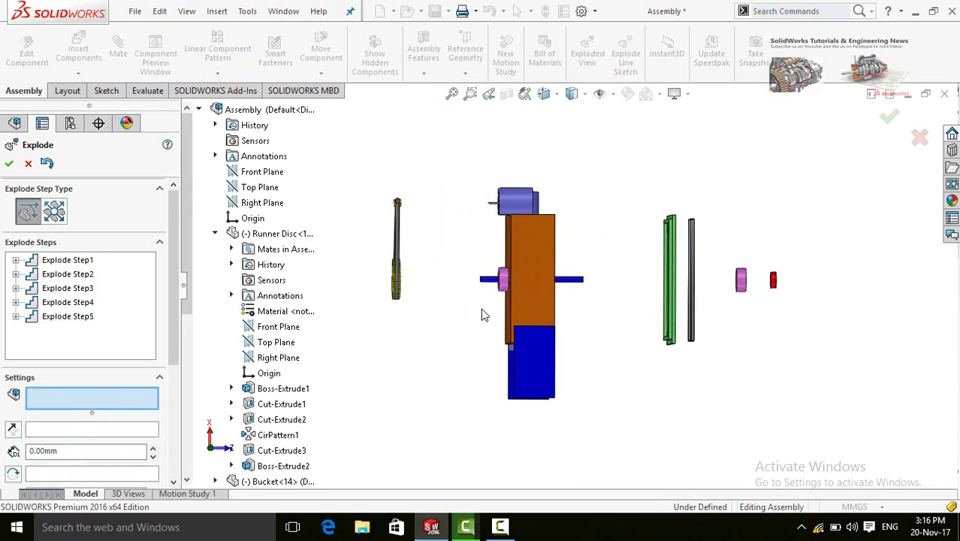
- Explode the two stands outward to opposite sides of the casing along Y, by about 26 mm and 40 mm
middle_drag(484, 315, 551, 399)
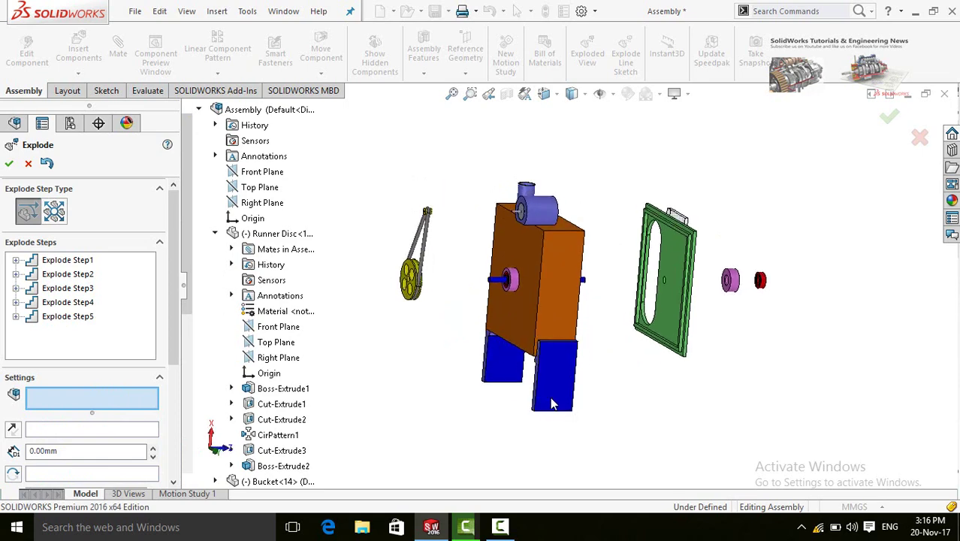
click(556, 394)
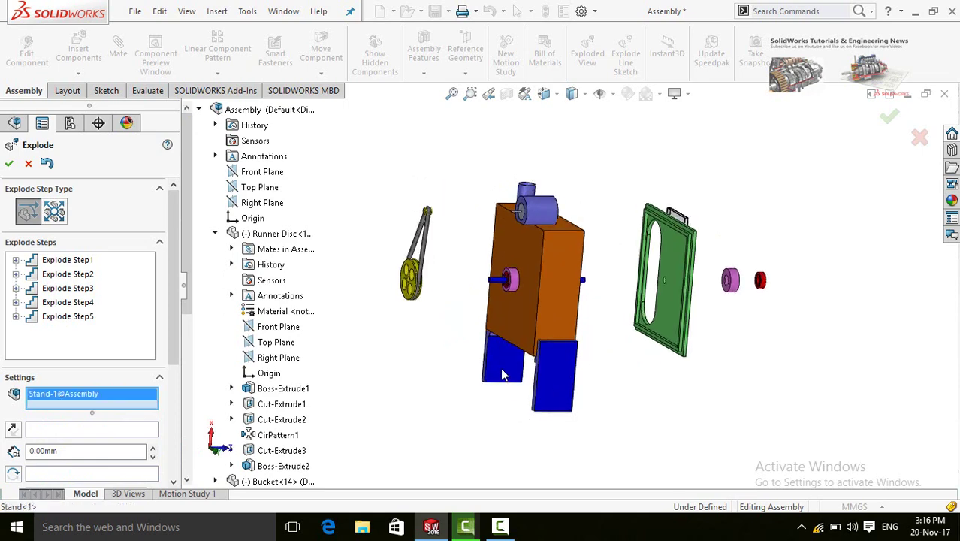
middle_drag(525, 399, 678, 368)
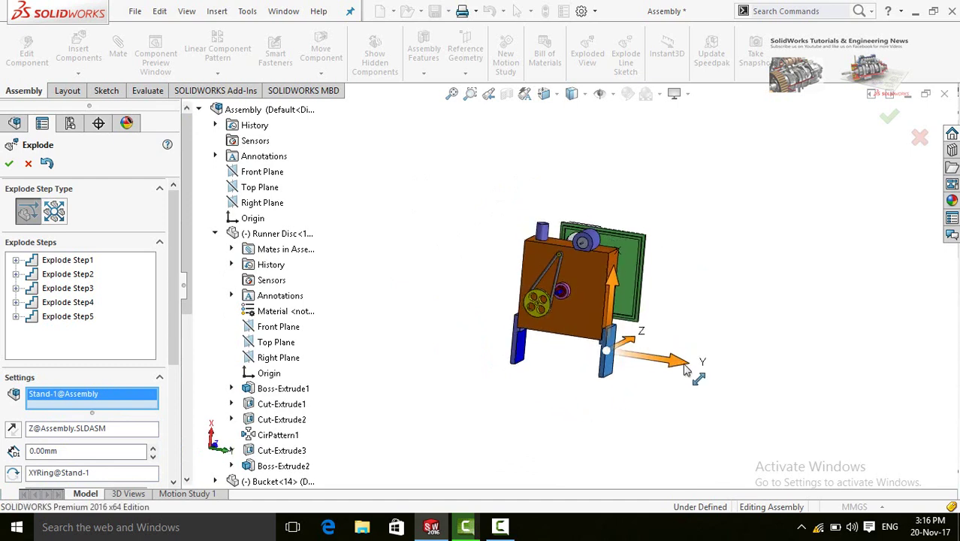
drag(685, 368, 698, 369)
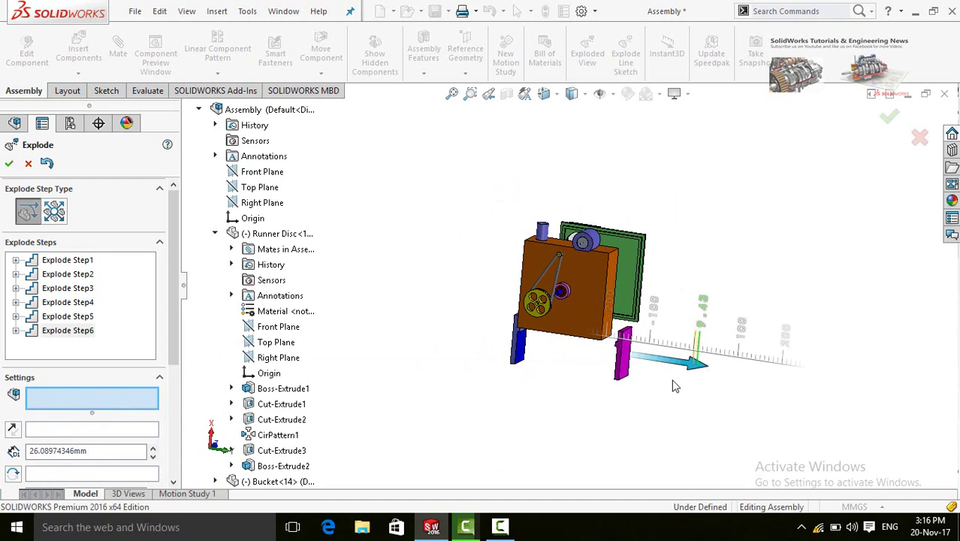
click(675, 384)
mouse_move(523, 366)
middle_down()
mouse_move(520, 348)
mouse_move(560, 354)
mouse_move(528, 374)
middle_up()
click(526, 367)
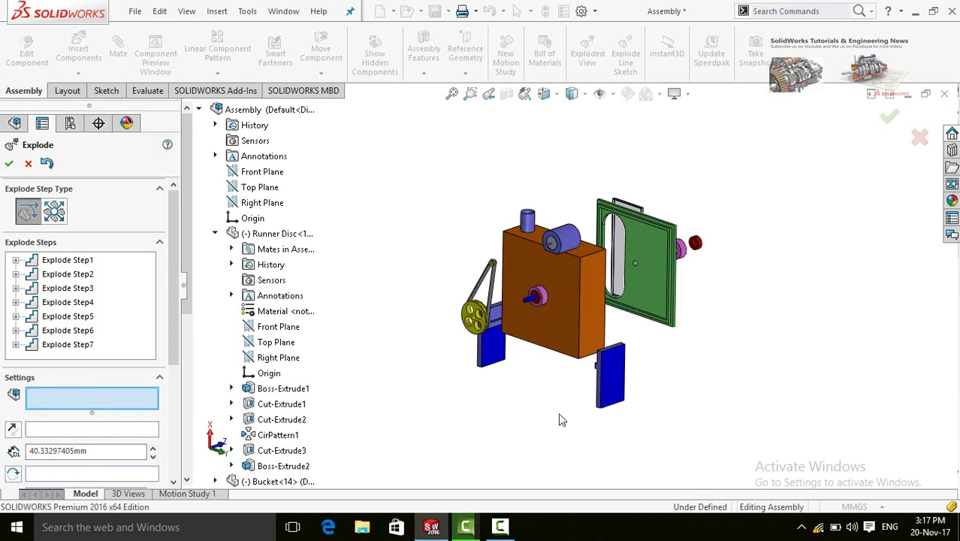
- Explode the nozzle upward along X, clear of the hole in the casing's top
middle_drag(560, 420, 530, 225)
click(529, 217)
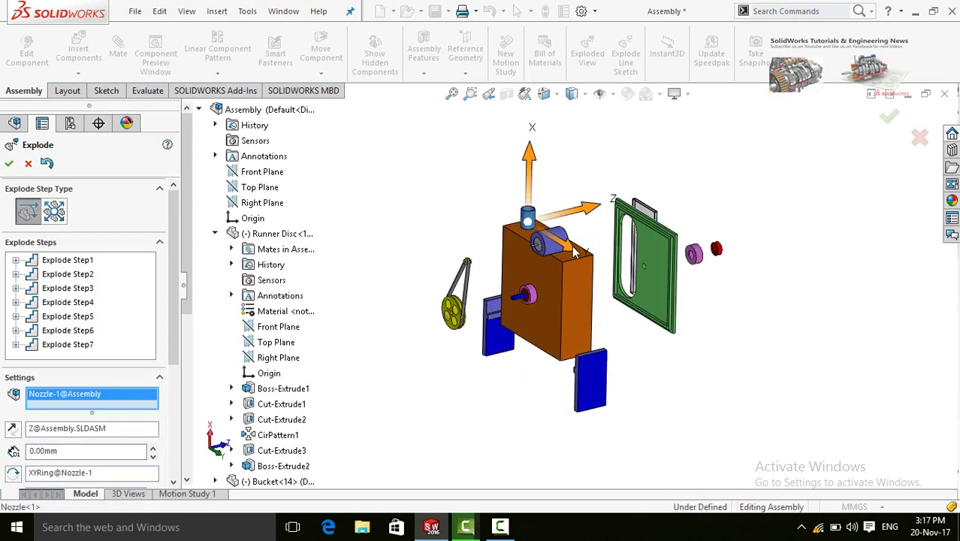
drag(530, 143, 530, 106)
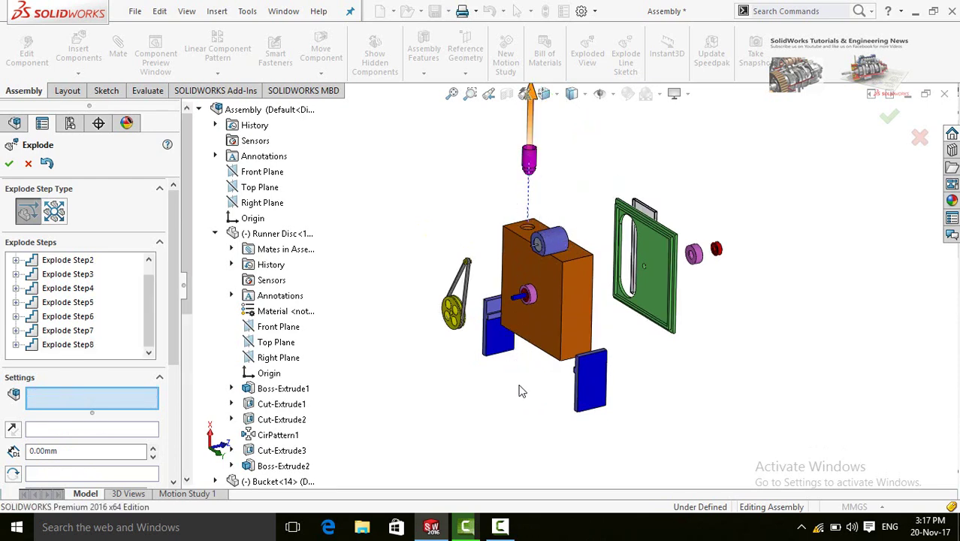
- Explode the motor housing and motor together upward along X, off the casing's top to about the nozzle's height
middle_drag(526, 376, 527, 357)
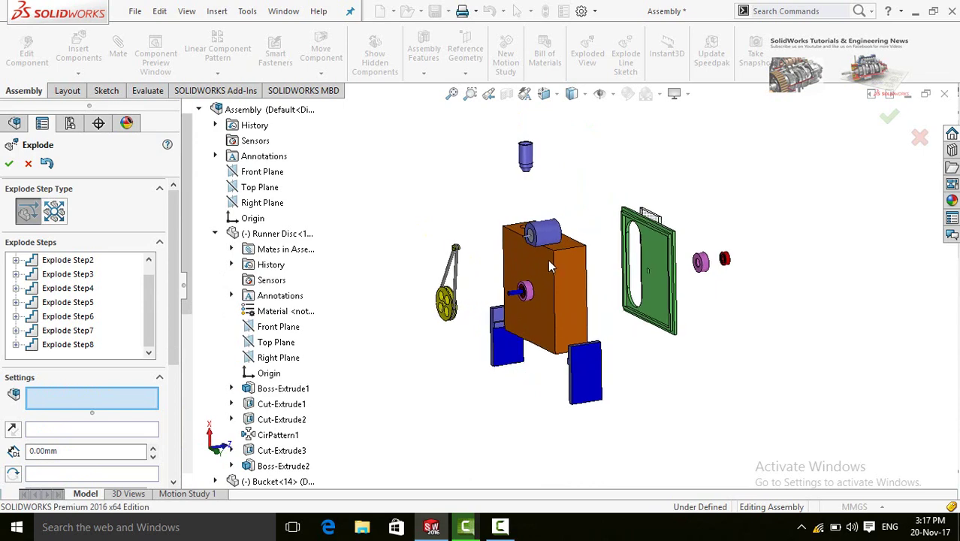
scroll(546, 242, down, 2)
click(535, 246)
scroll(534, 251, down, 3)
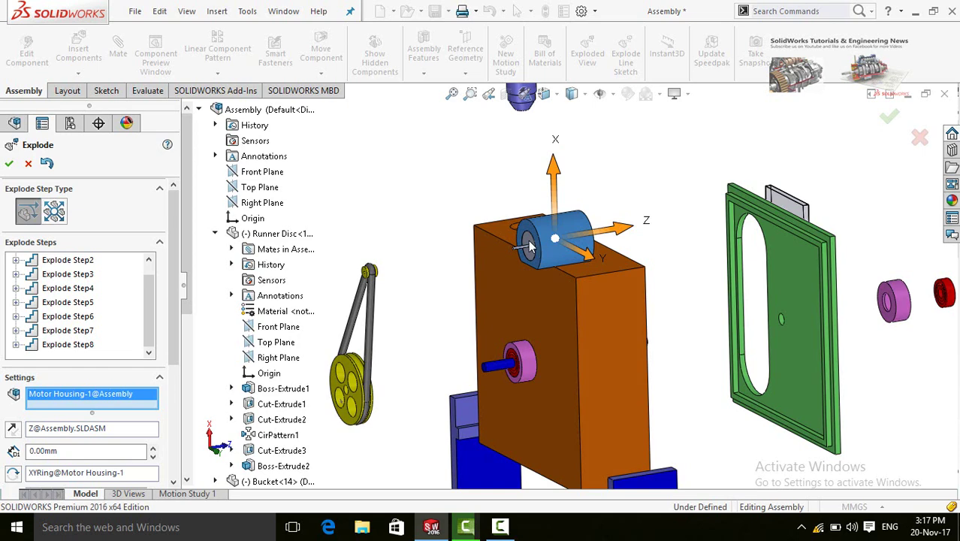
scroll(529, 246, down, 5)
click(513, 256)
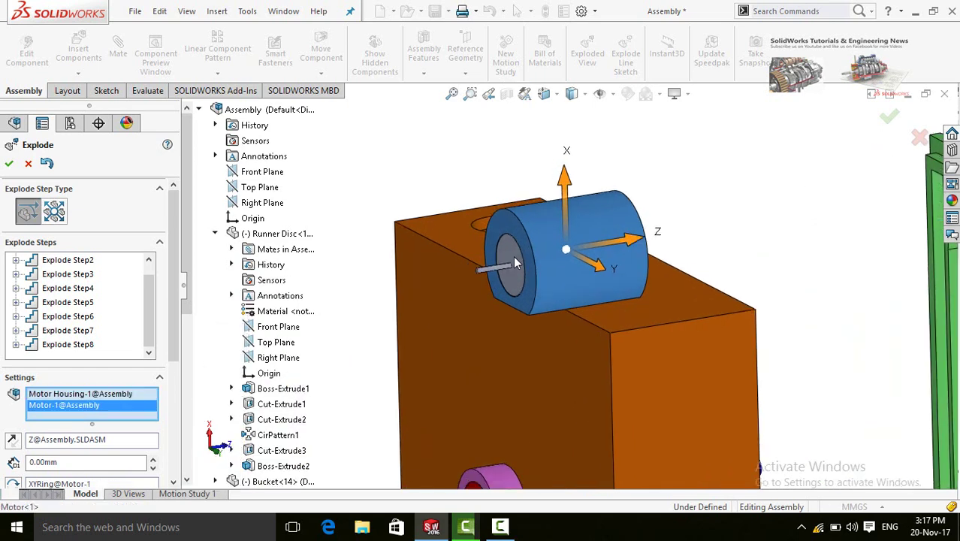
scroll(545, 248, up, 5)
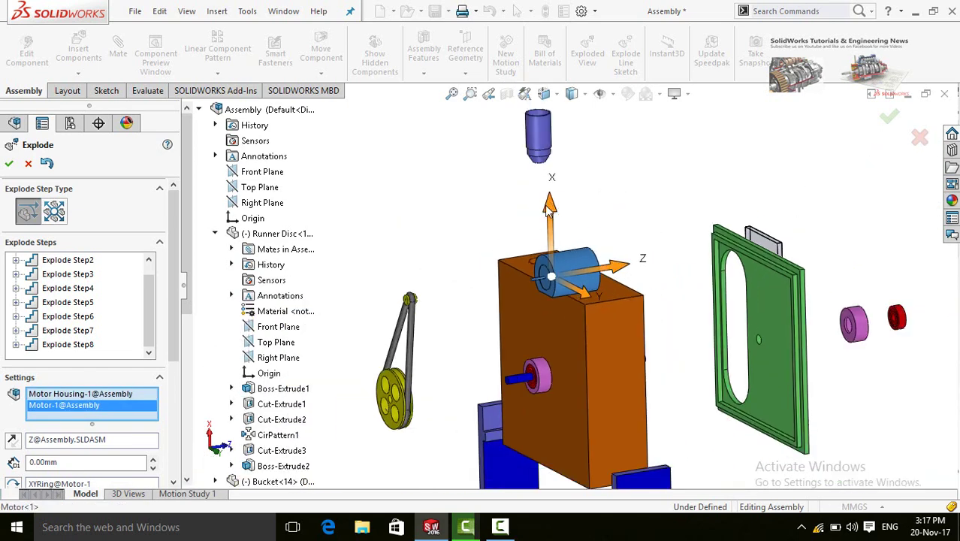
drag(549, 211, 507, 184)
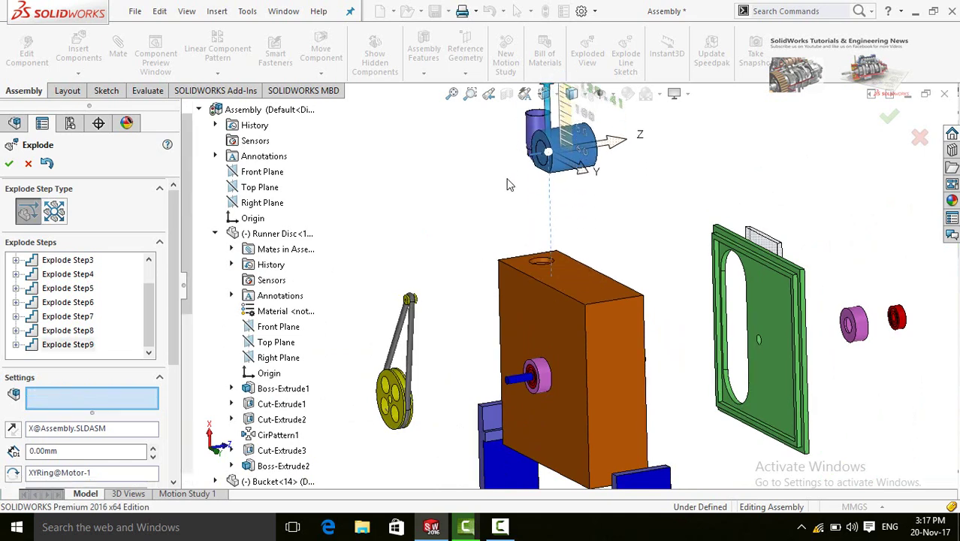
- Explode the motor out of its housing in the negative Z direction until it is clear of the housing
scroll(544, 173, down, 3)
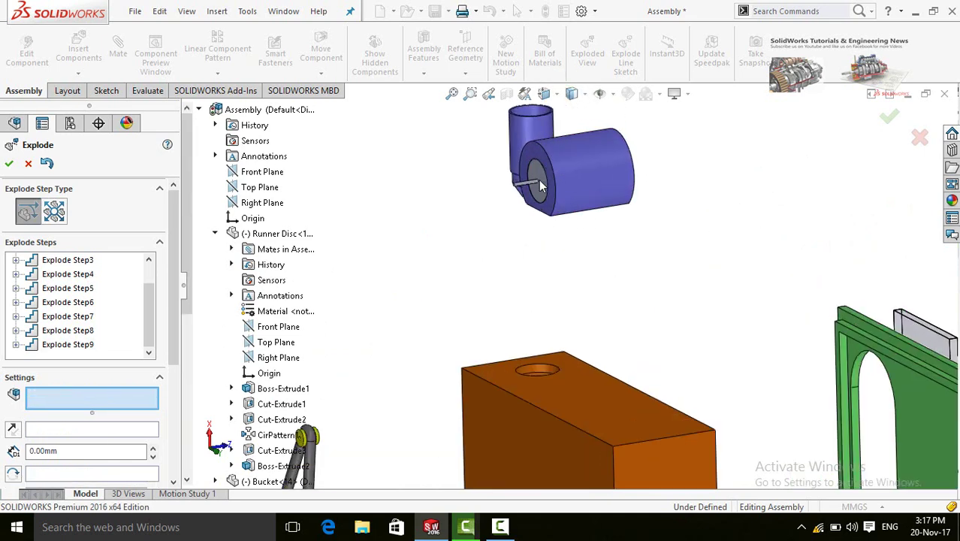
click(538, 181)
drag(594, 175, 503, 185)
scroll(613, 284, up, 5)
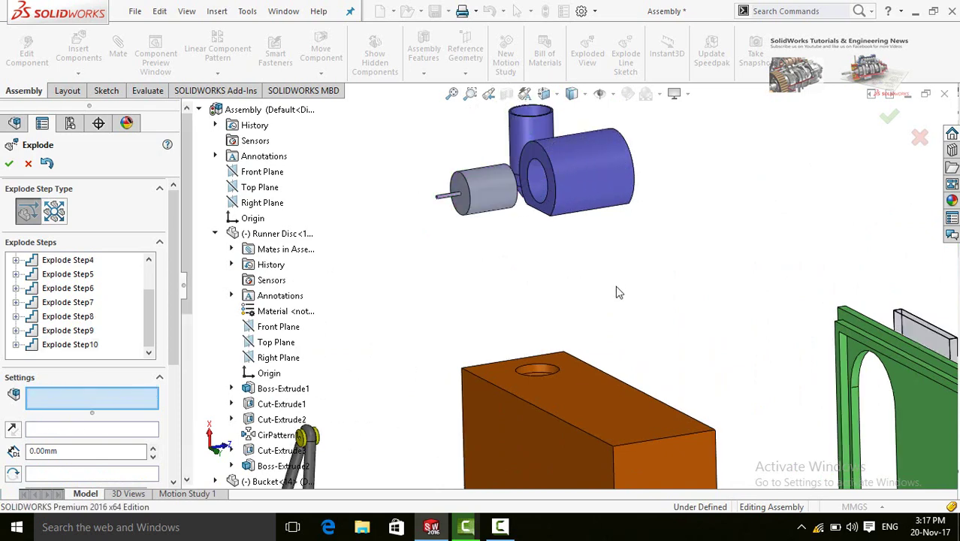
- Explode the runner disc with all its buckets out of the casing along Z, stopping before the side plate
middle_drag(662, 469, 636, 447)
scroll(605, 443, down, 2)
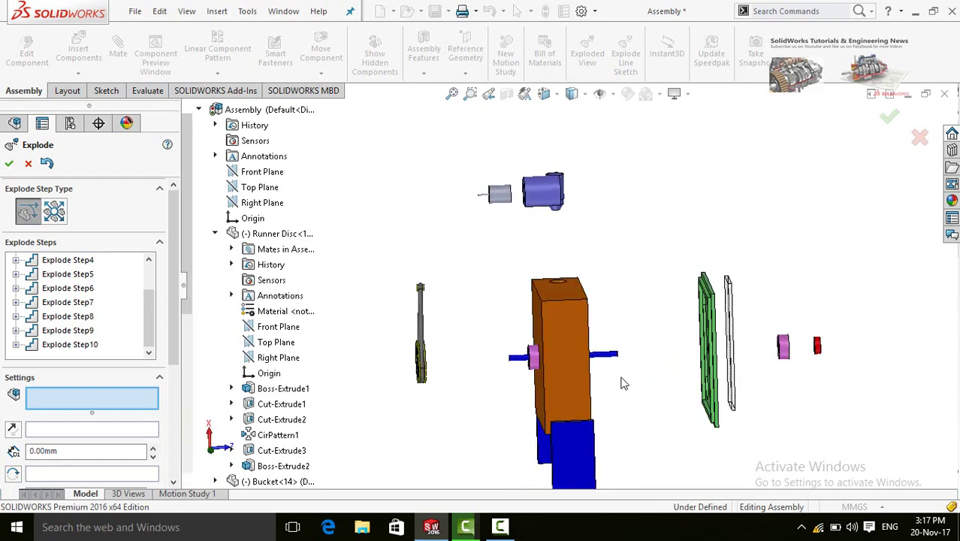
middle_drag(607, 306, 590, 356)
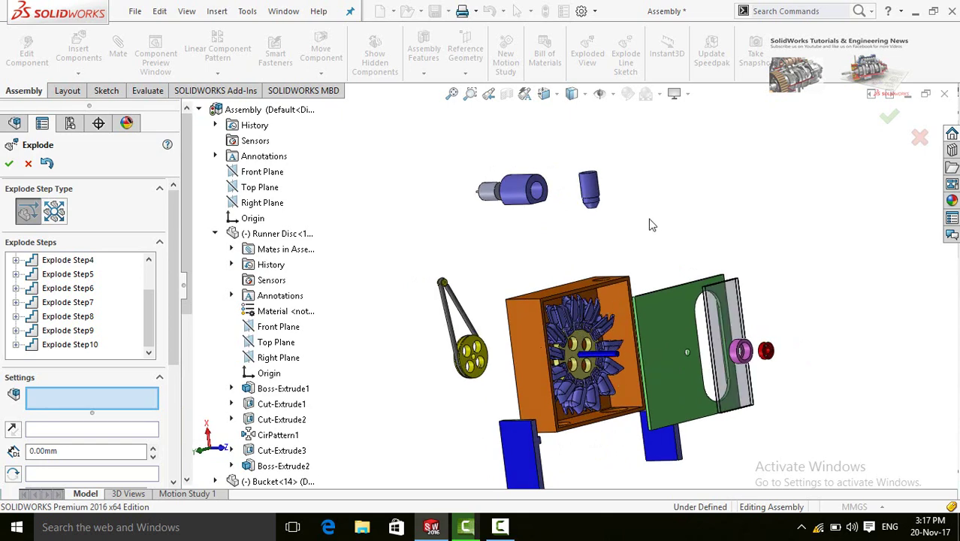
middle_drag(665, 235, 683, 237)
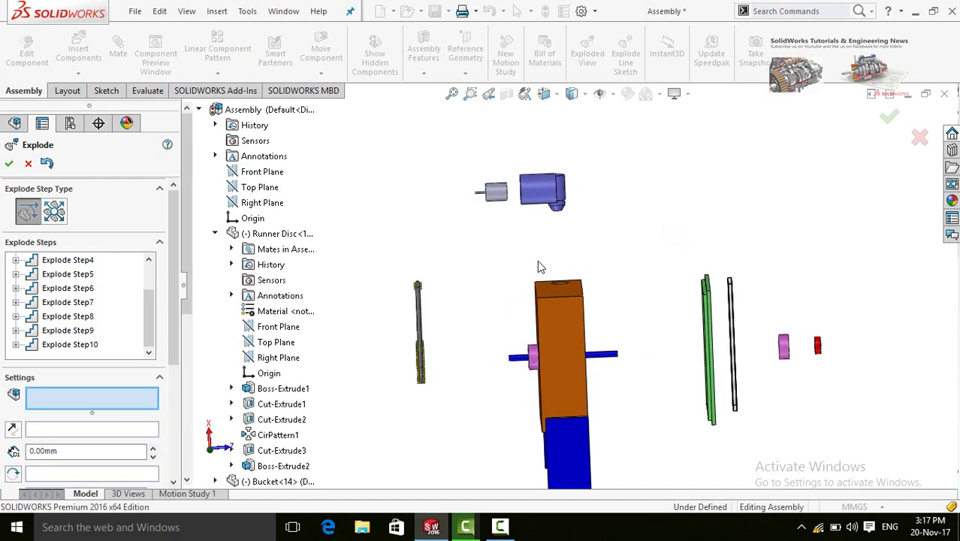
click(585, 487)
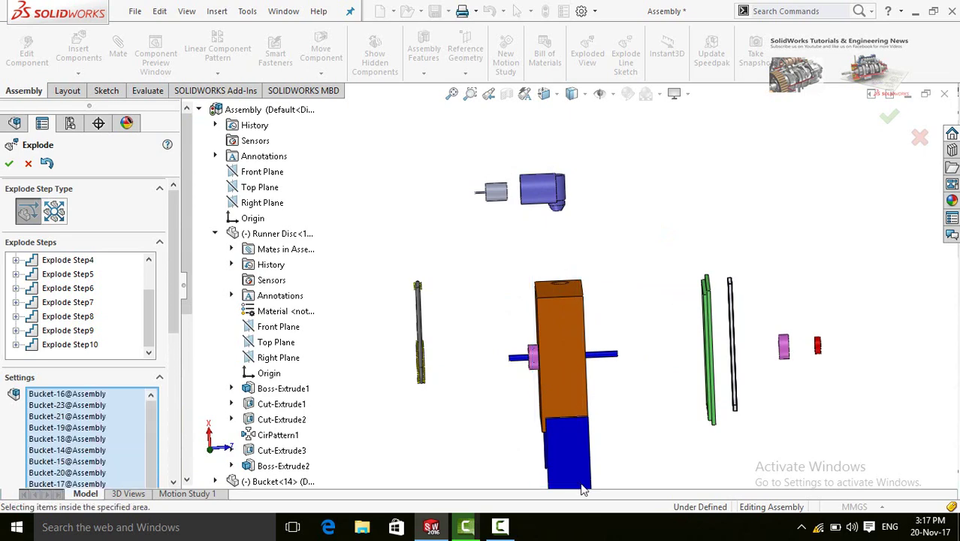
mouse_move(638, 437)
middle_down()
mouse_move(602, 434)
mouse_move(645, 445)
middle_up()
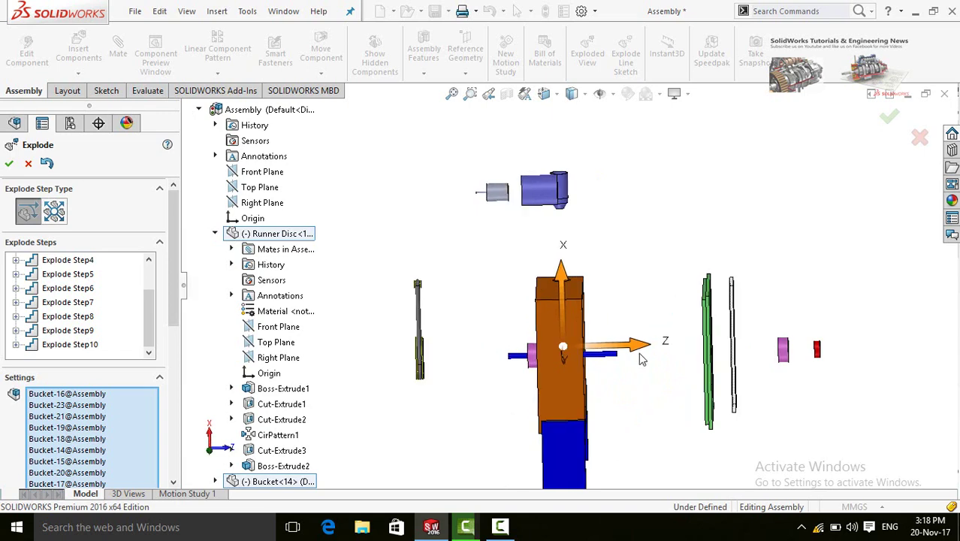
drag(647, 356, 749, 363)
- Explode a single bucket from the top of the runner disc upward along X, clear of the other buckets
middle_drag(746, 421, 738, 485)
scroll(654, 331, down, 4)
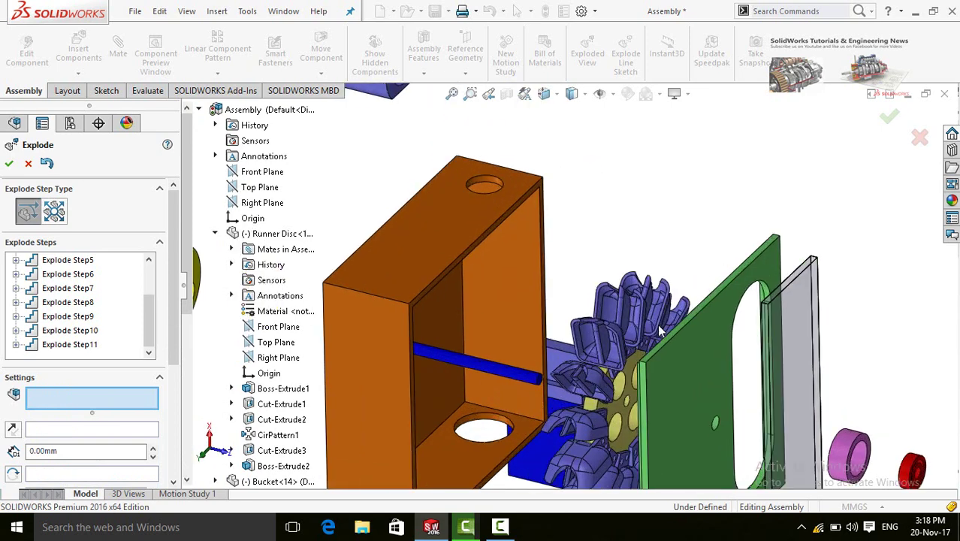
scroll(631, 339, up, 2)
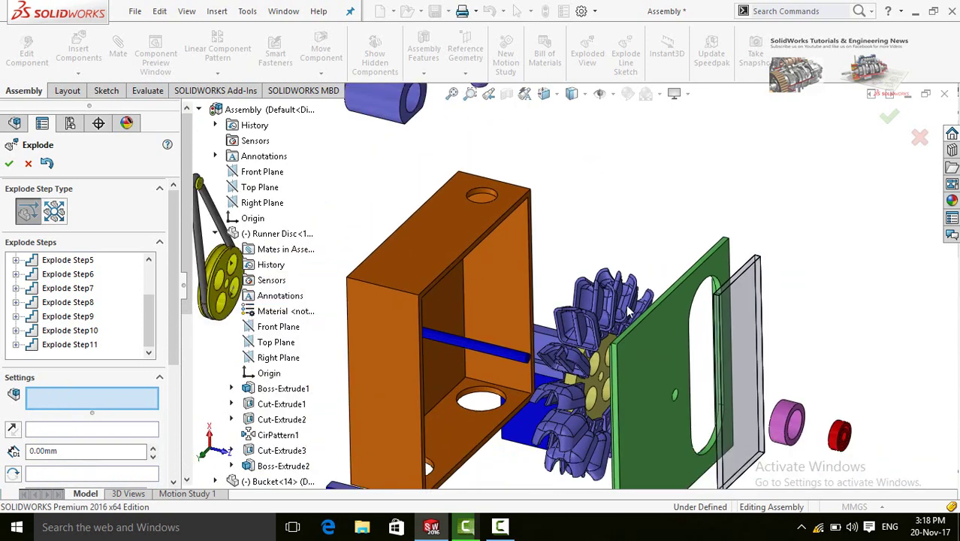
click(623, 303)
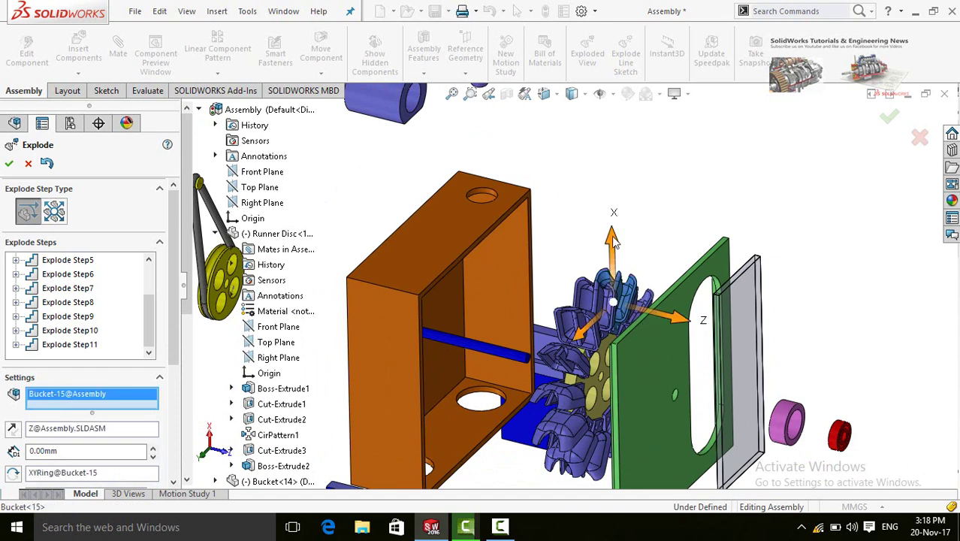
drag(614, 241, 614, 94)
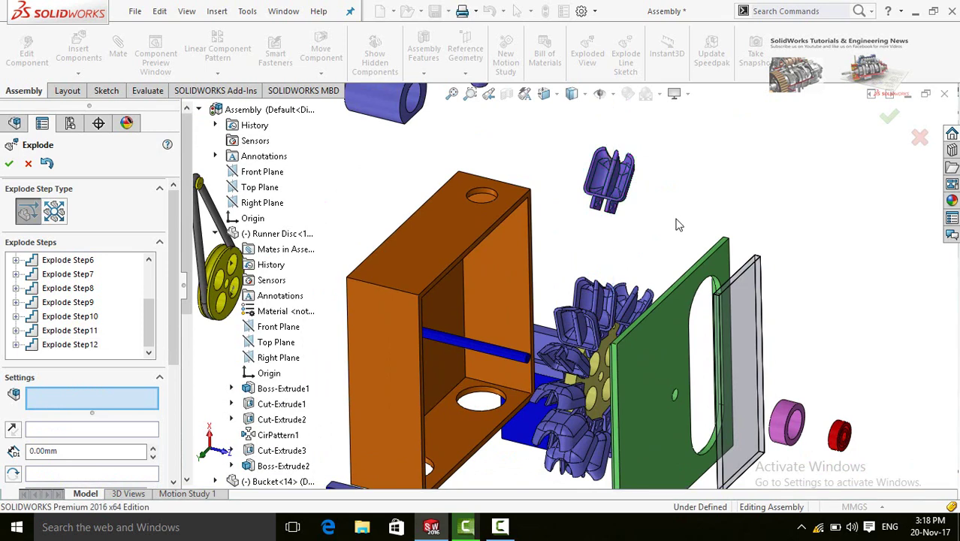
- Explode the shaft along Z out of the casing, beyond the glass and through the bearing parts, and finish the exploded view
key(f)
middle_drag(604, 401, 550, 325)
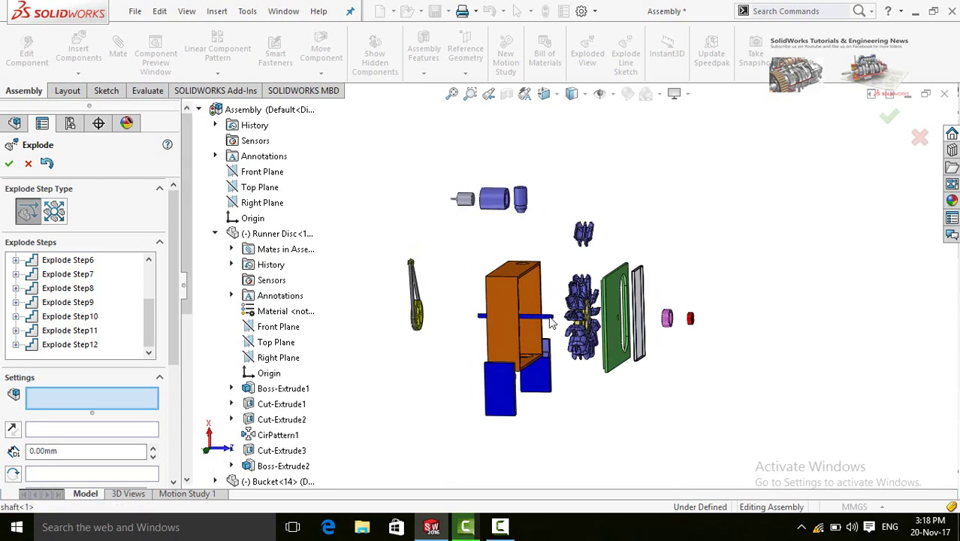
click(549, 319)
drag(594, 320, 787, 333)
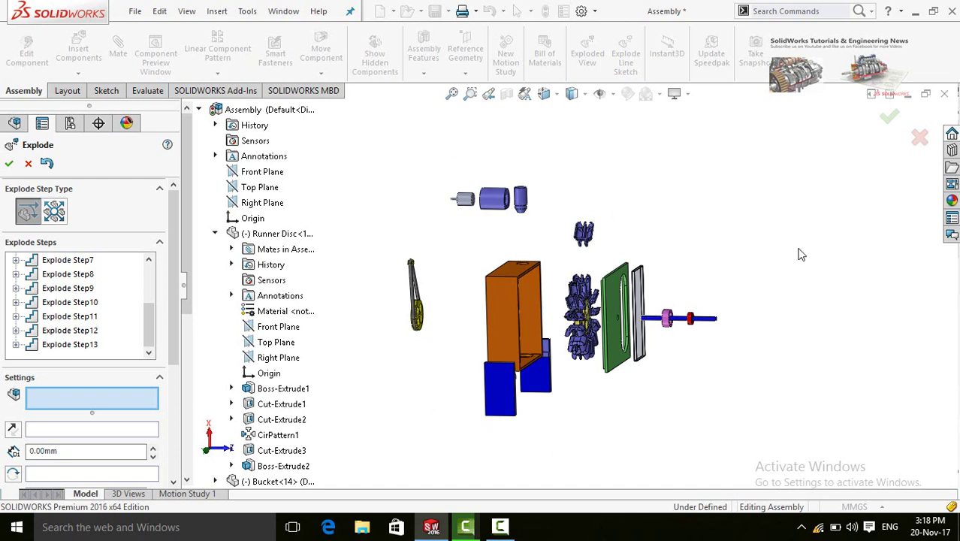
click(9, 165)
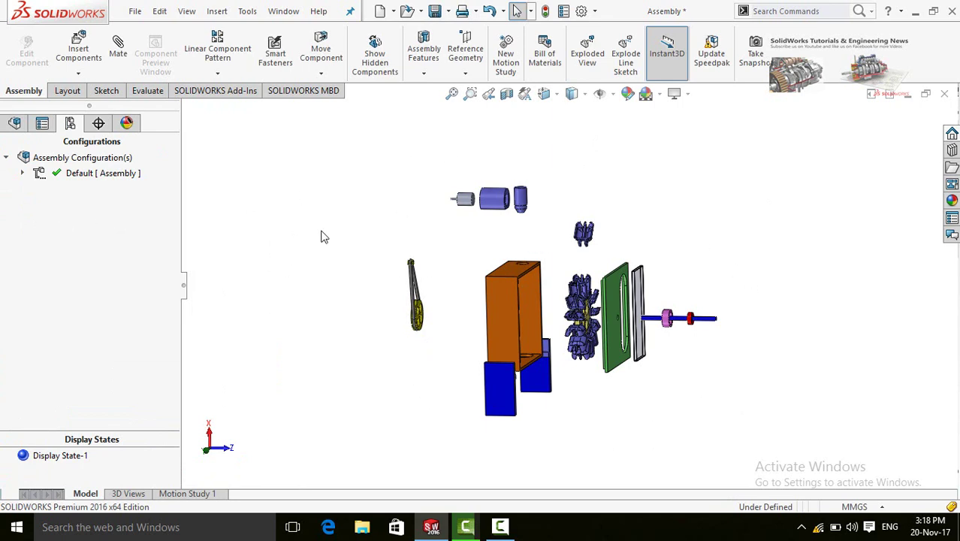
- Play the collapse animation of the exploded view ExplView1, and close the animation controls
double_click(54, 179)
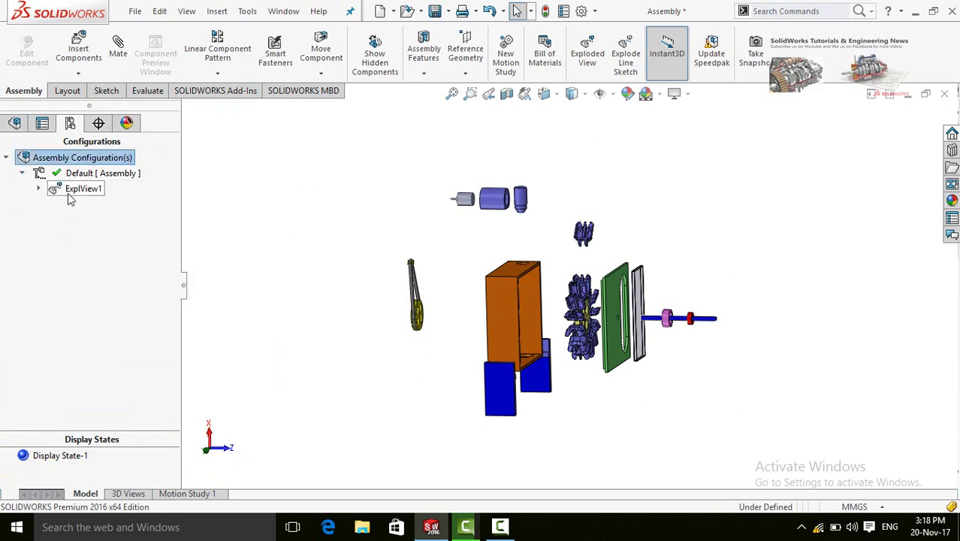
right_click(68, 194)
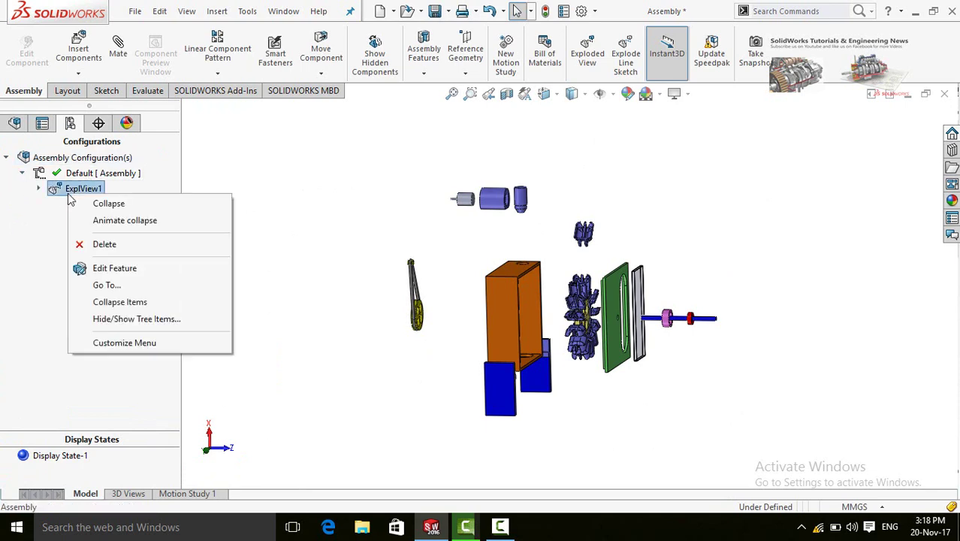
click(114, 222)
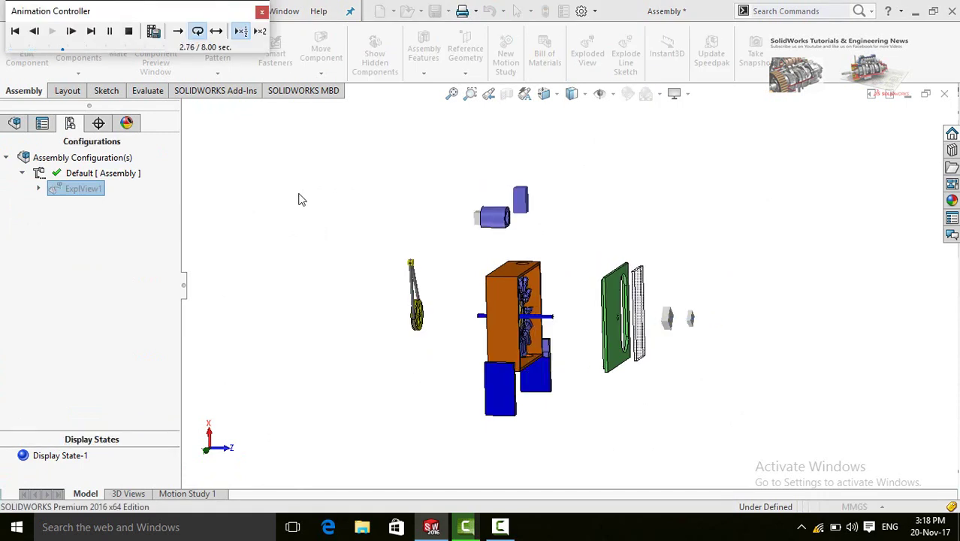
click(262, 14)
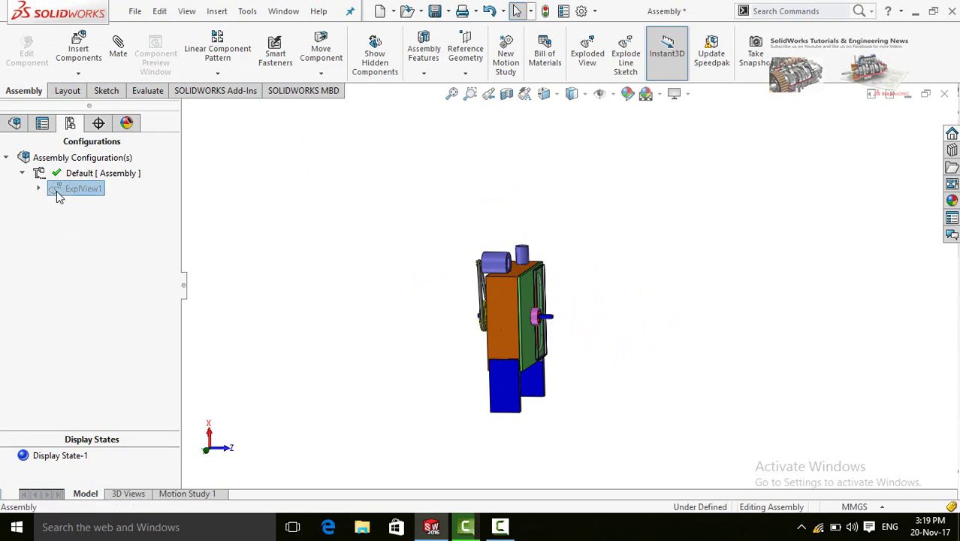
- Toggle ExplView1 between its exploded and collapsed states, leaving the assembly exploded
double_click(59, 194)
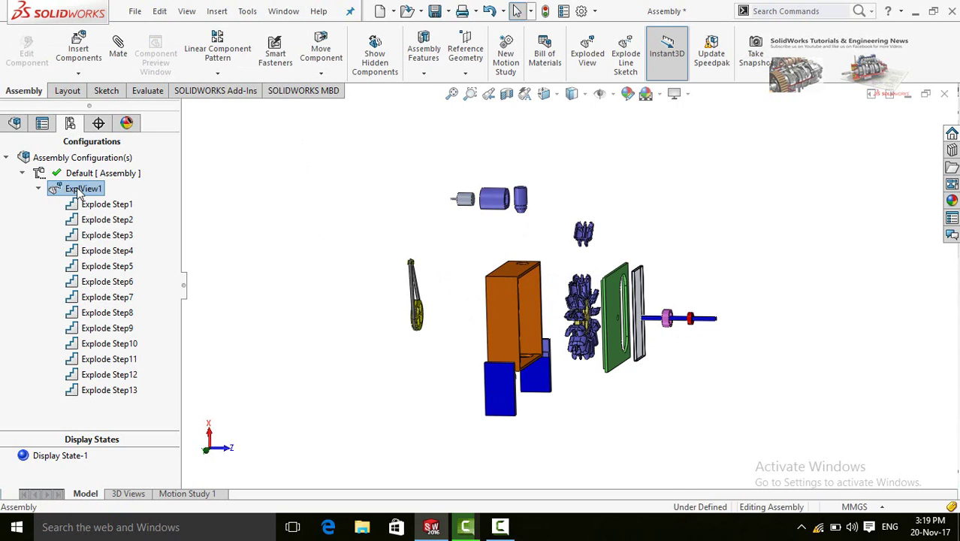
double_click(78, 193)
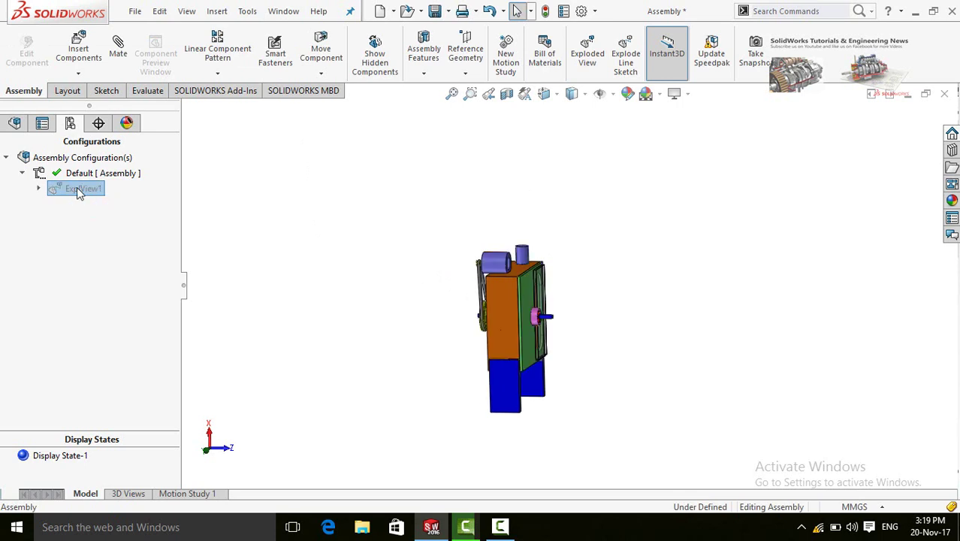
click(301, 249)
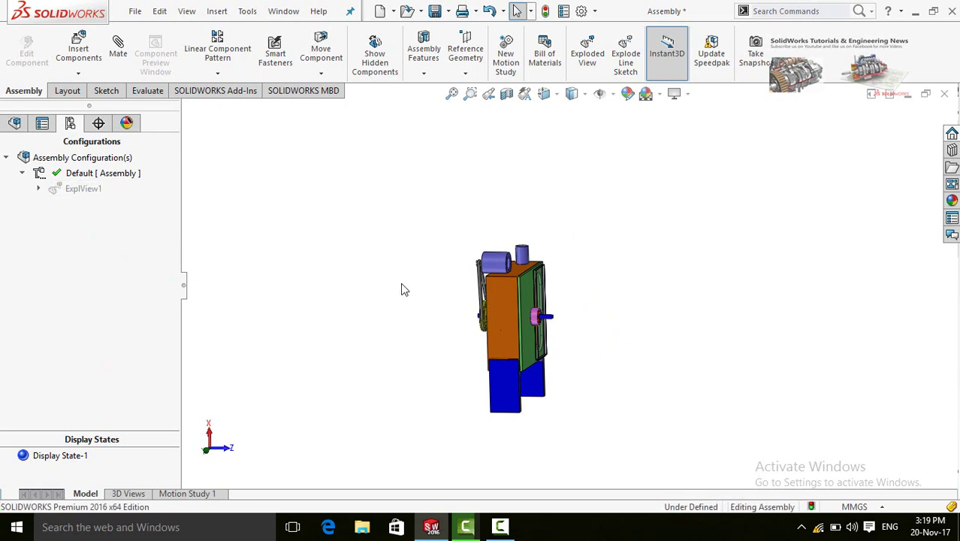
middle_drag(453, 322, 428, 356)
double_click(82, 188)
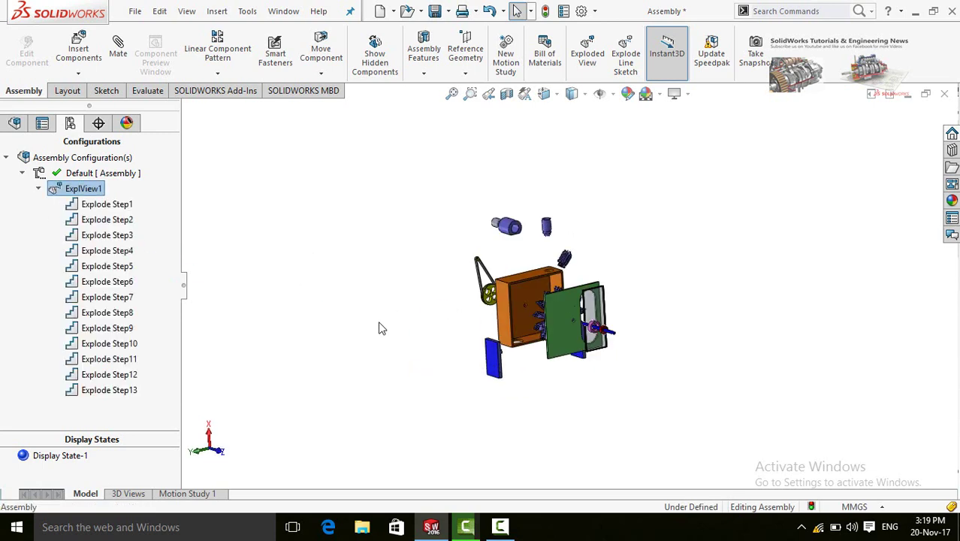
middle_drag(395, 323, 403, 347)
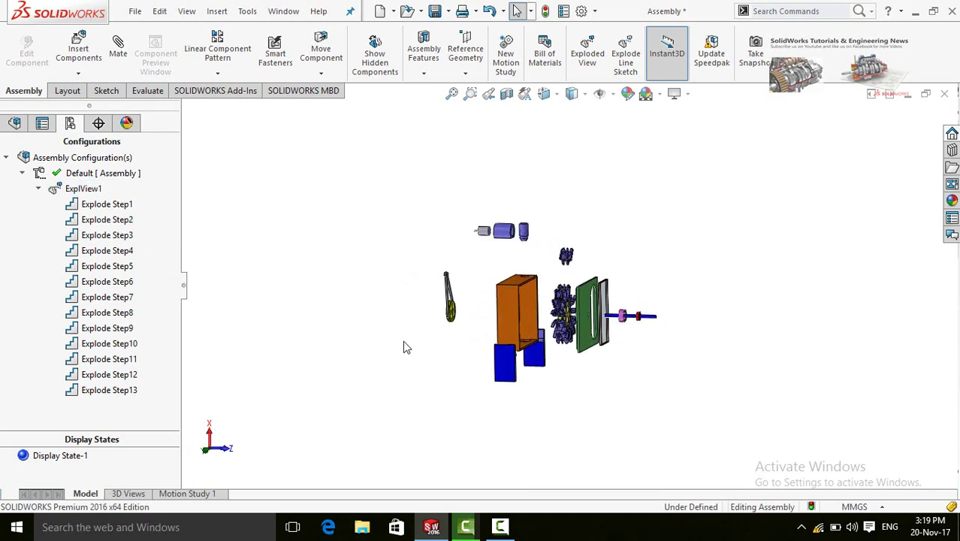
- Start a new drawing document
key(ctrl+n)
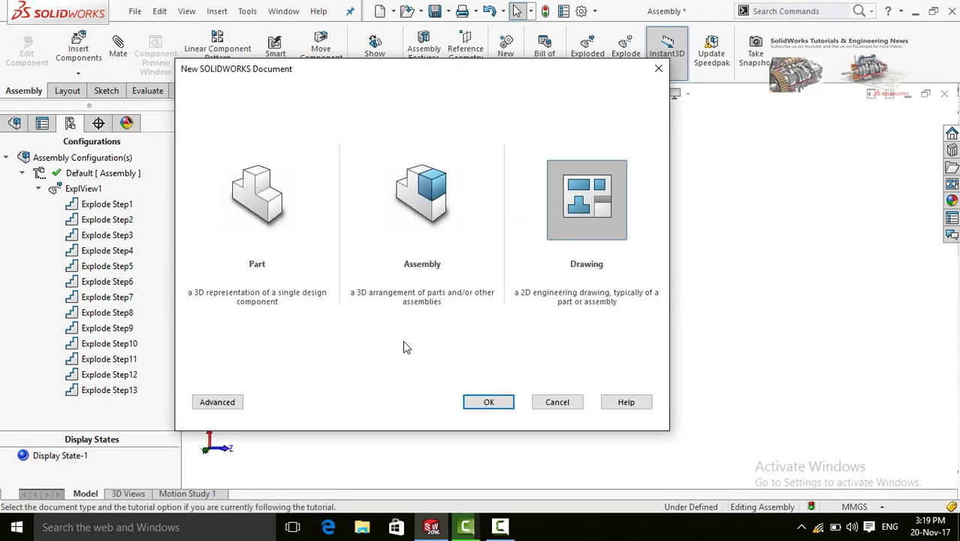
double_click(569, 209)
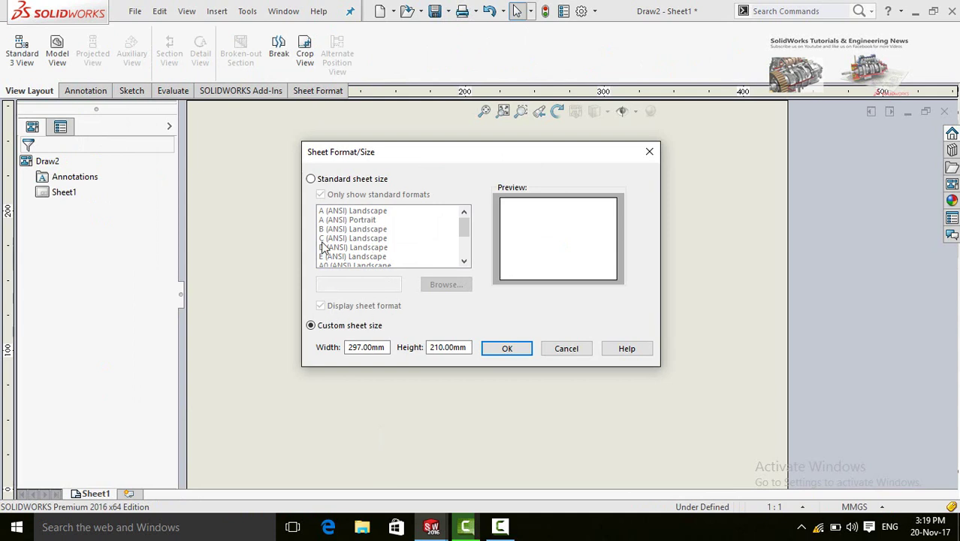
click(330, 182)
scroll(394, 252, down, 2)
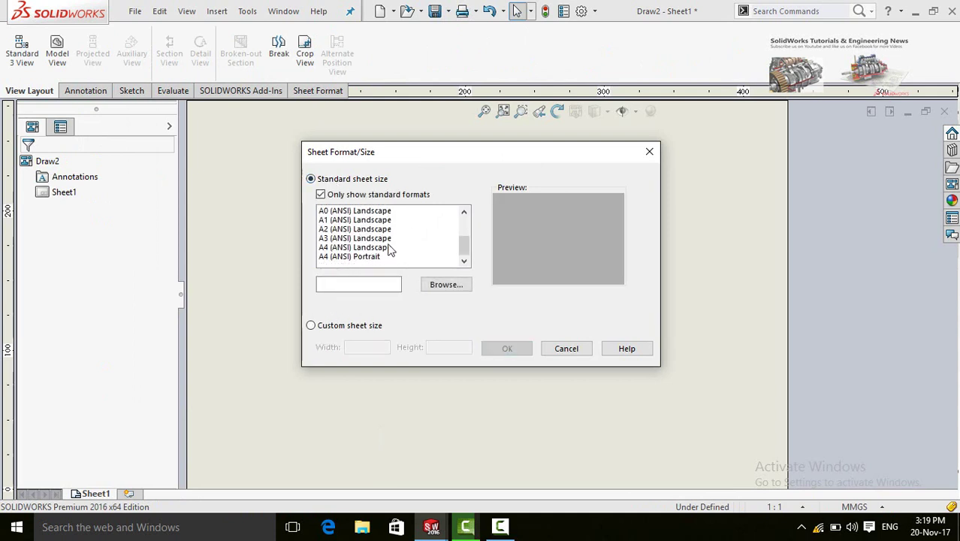
click(353, 248)
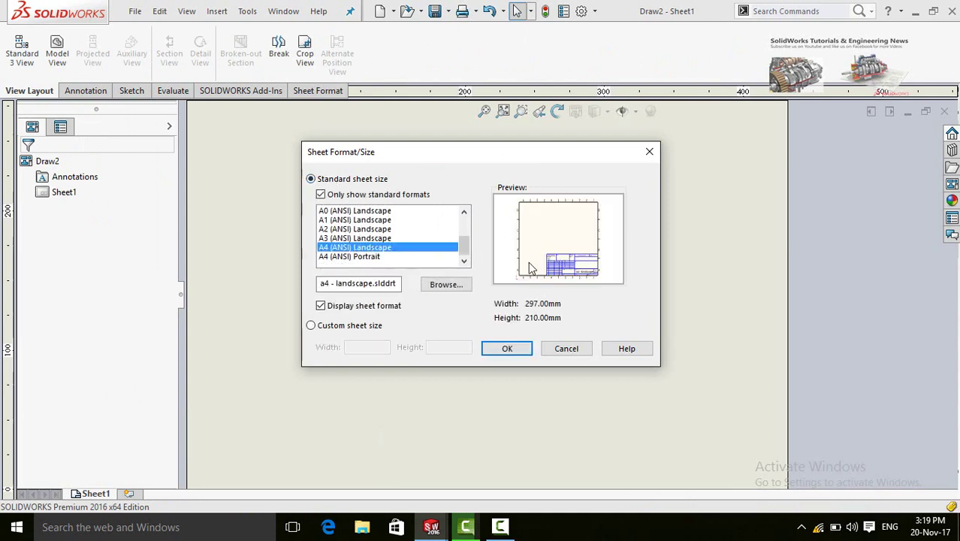
click(342, 327)
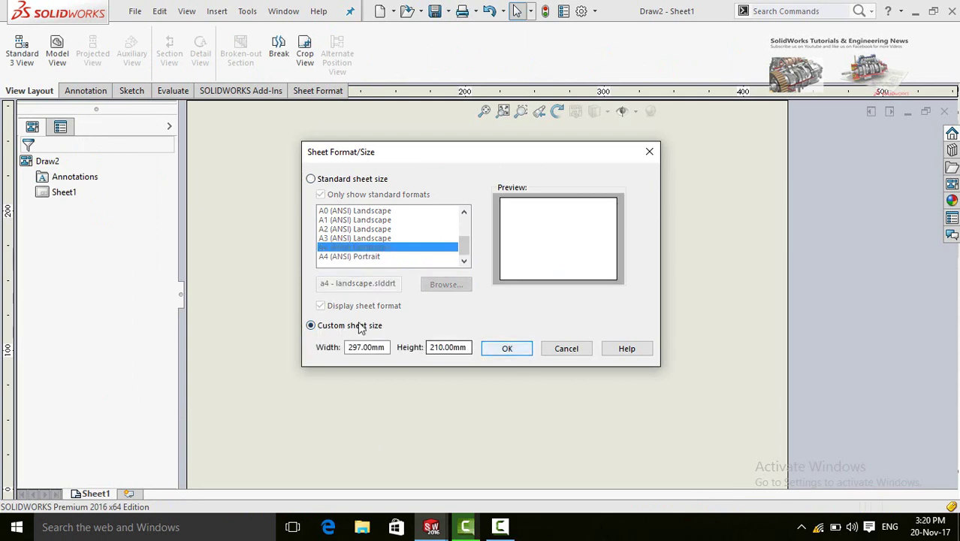
- Accept the custom 297 × 210 mm sheet size and choose the open Assembly document as the source for the model view
click(497, 349)
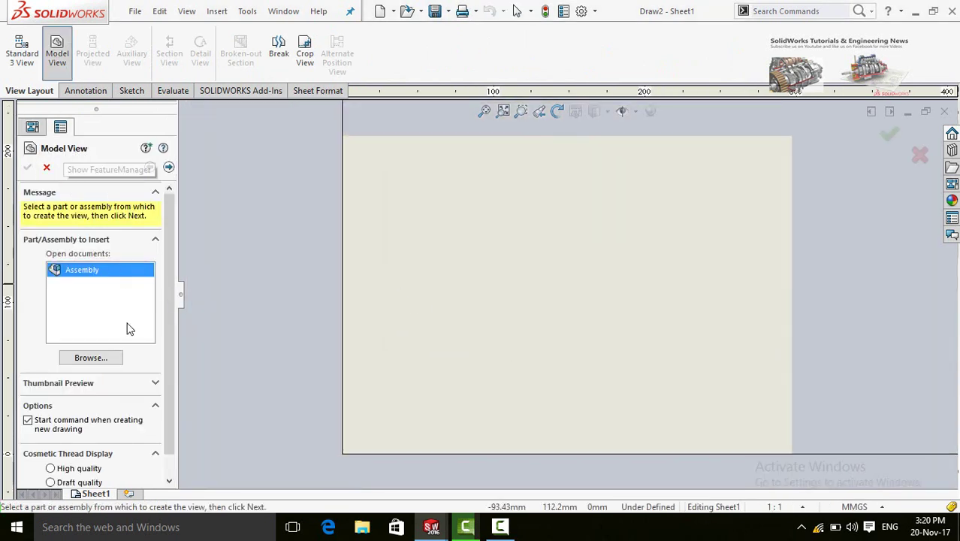
double_click(83, 272)
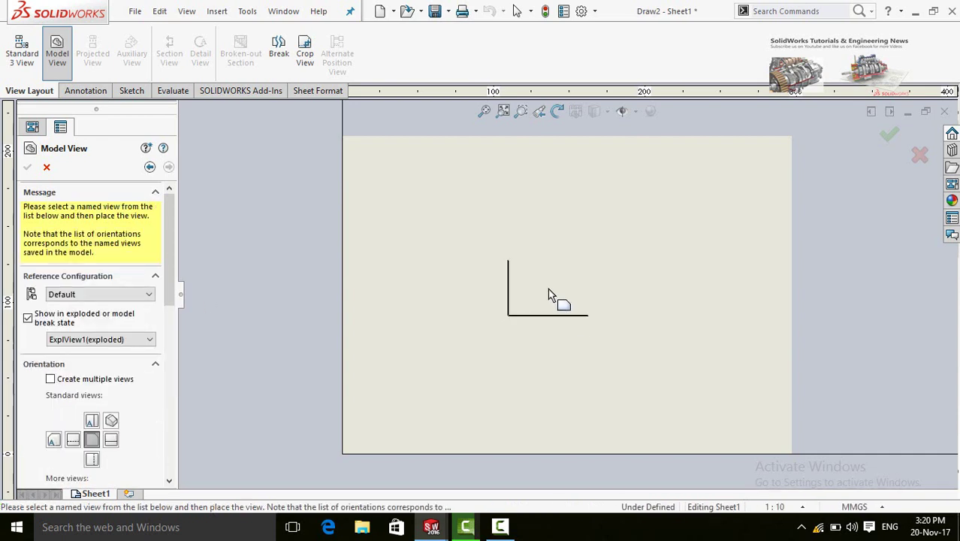
- Place the exploded assembly view near the middle of the sheet and finish without adding projected views
click(548, 293)
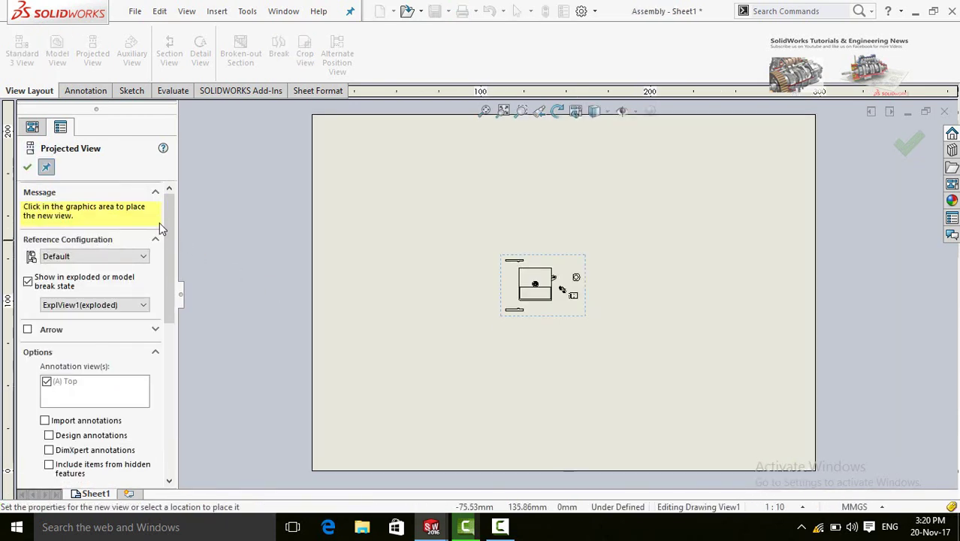
click(27, 169)
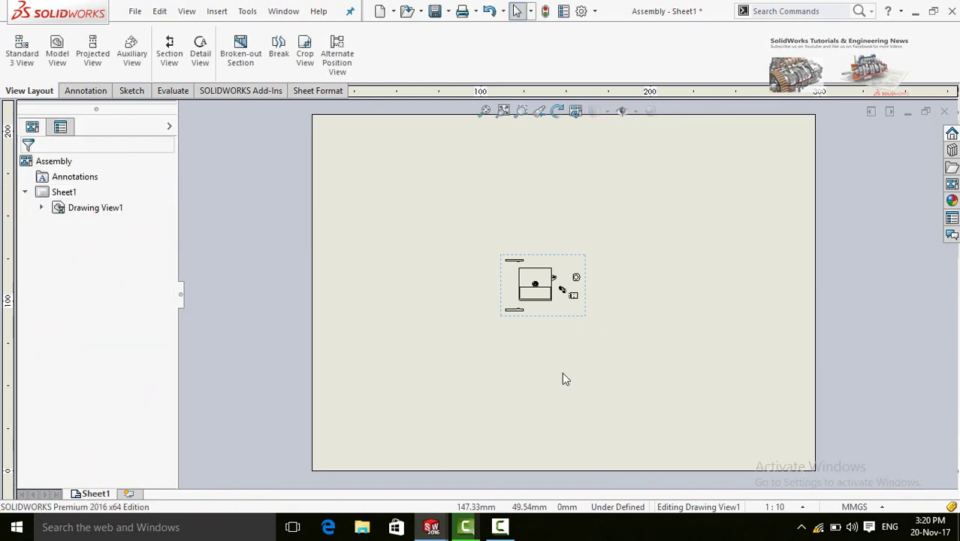
- Display the placed drawing view as Shaded With Edges and set its orientation to Isometric
scroll(558, 294, down, 2)
click(549, 319)
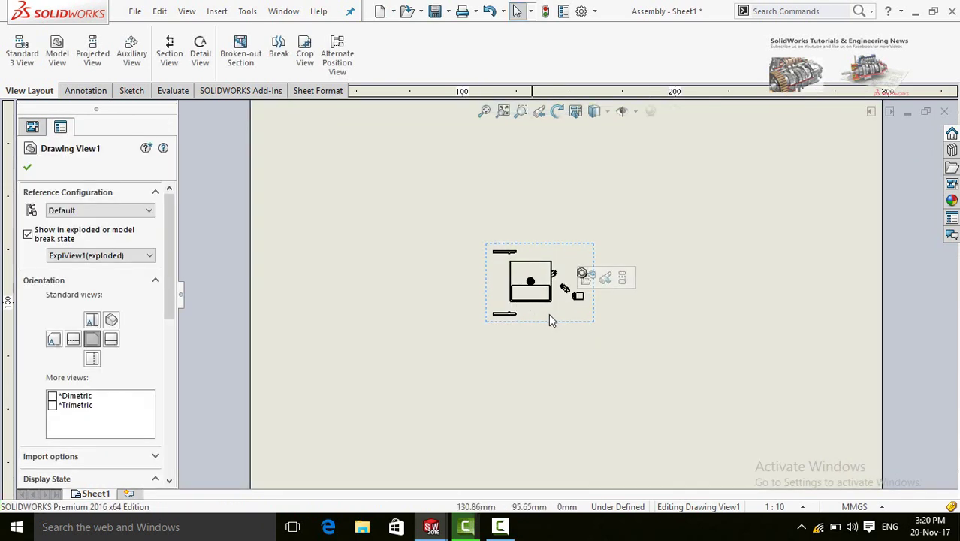
click(595, 114)
click(593, 132)
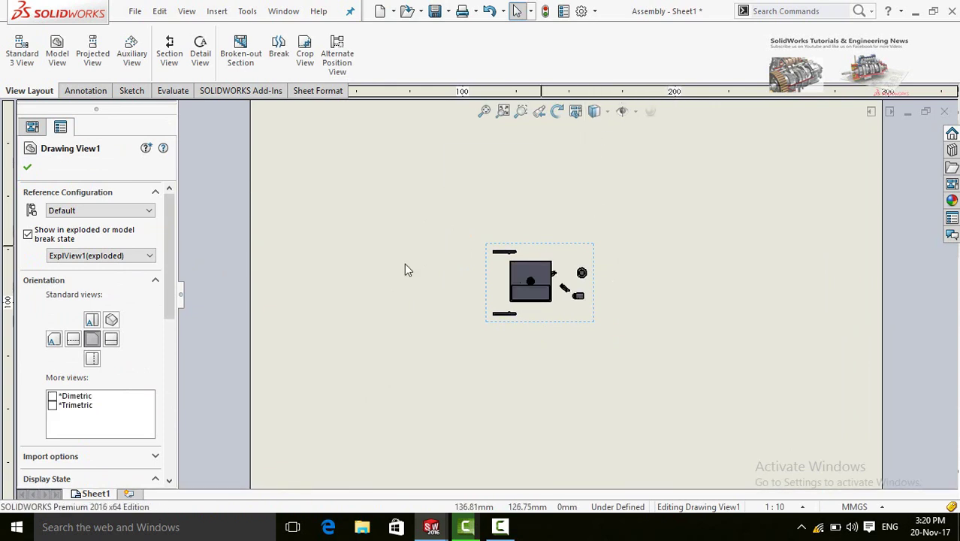
key(f)
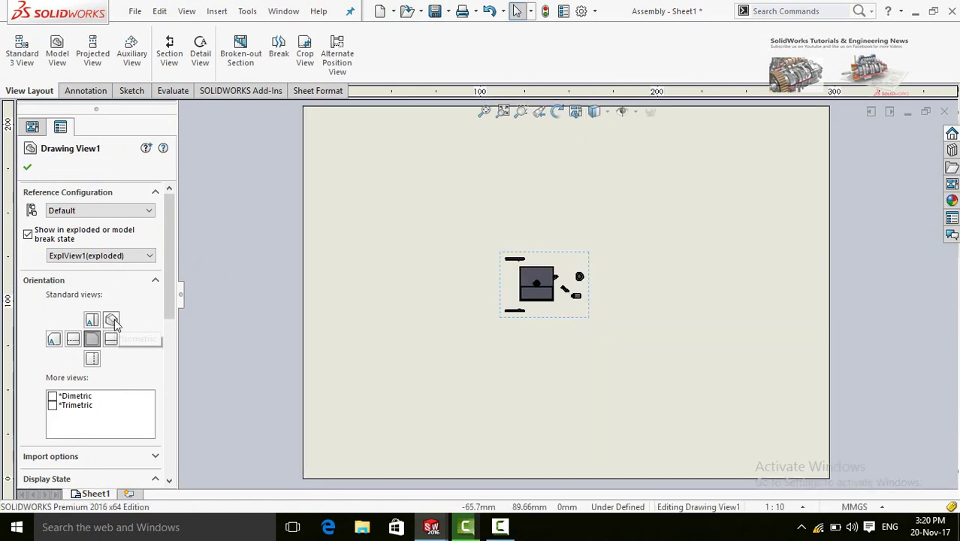
click(112, 320)
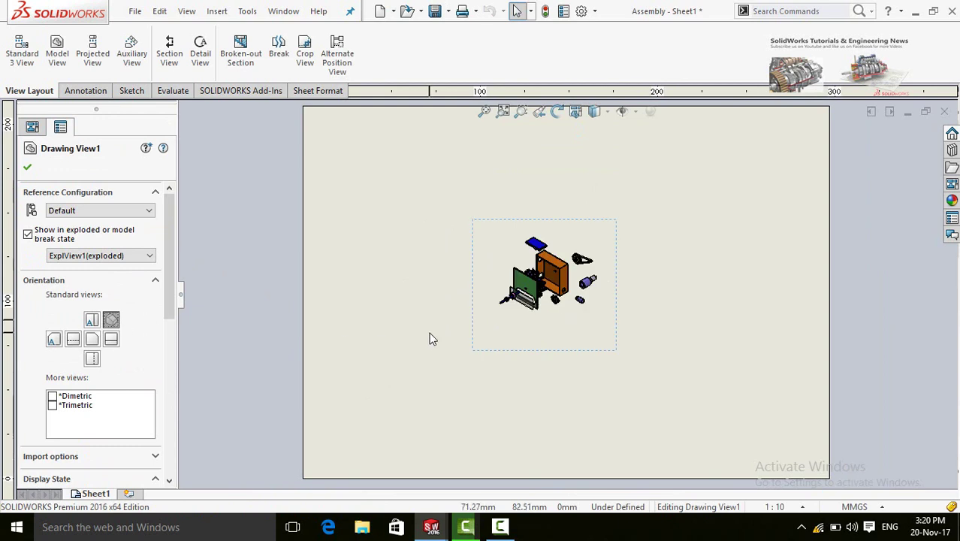
- Give the drawing view a user-defined custom scale of 1:3
drag(168, 253, 164, 379)
scroll(168, 366, down, 2)
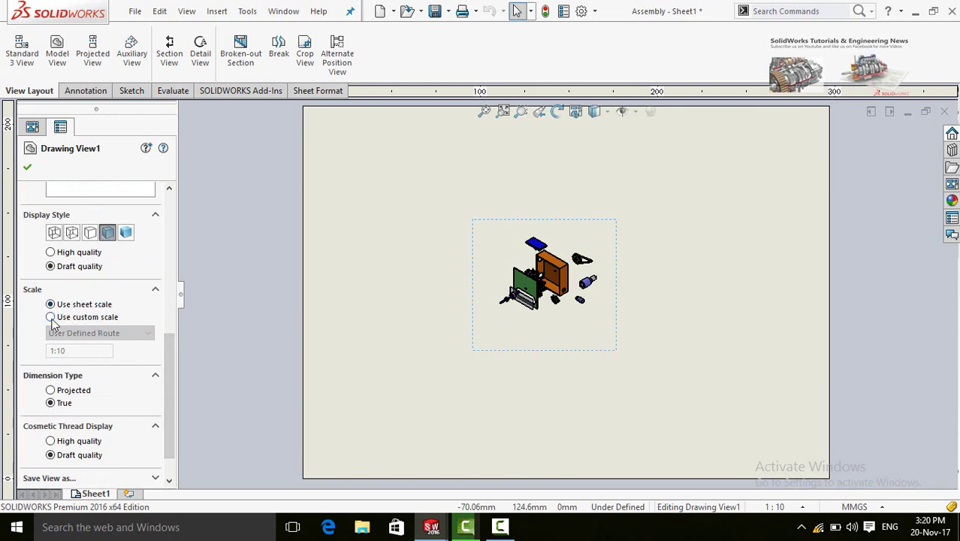
click(73, 322)
click(75, 333)
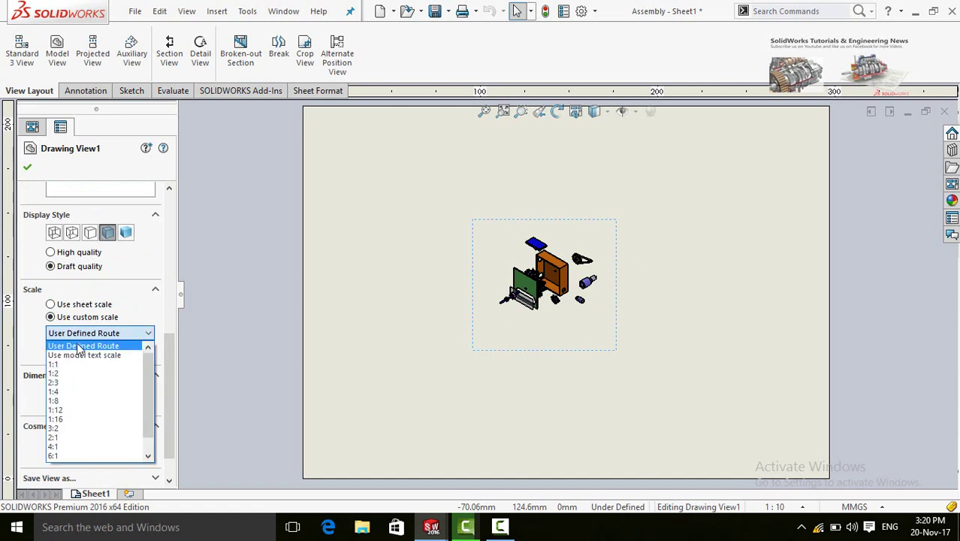
click(73, 346)
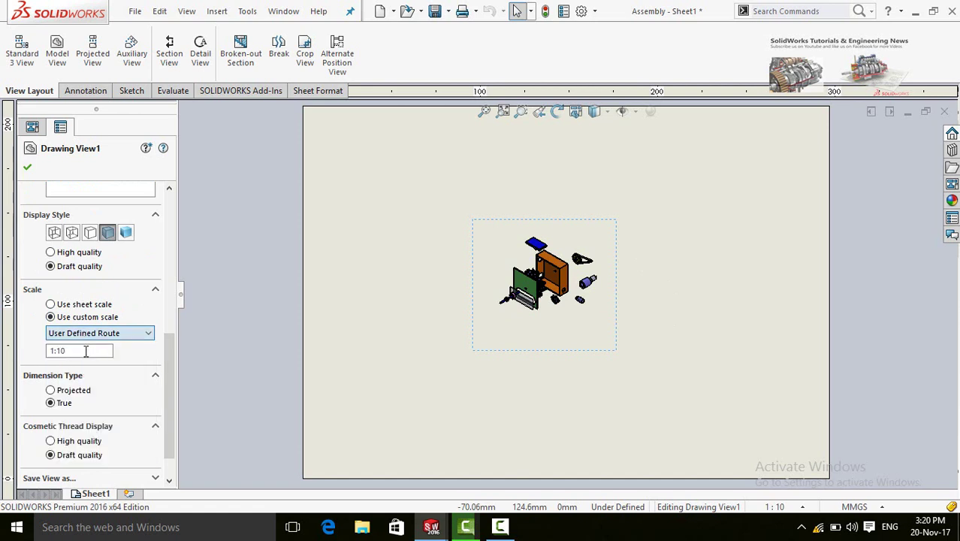
double_click(85, 351)
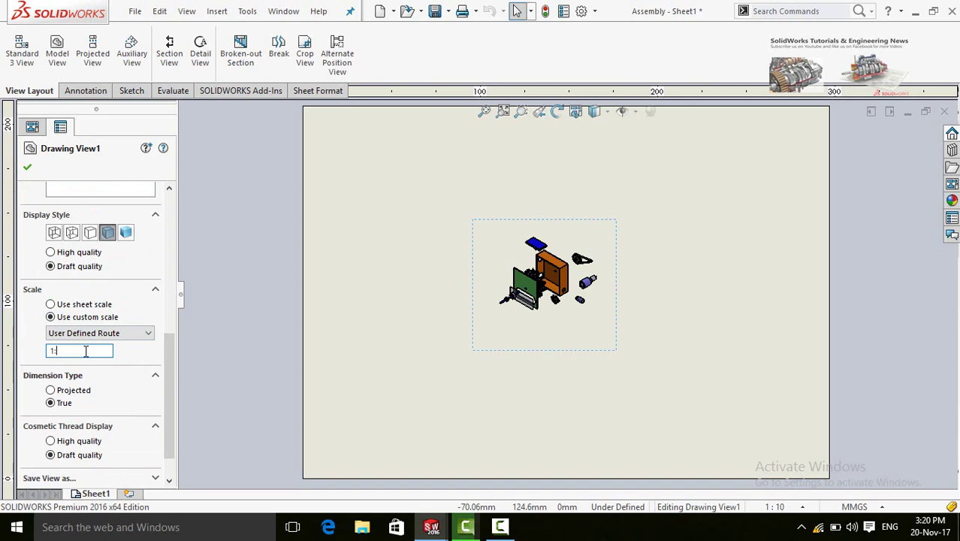
text(1:3)
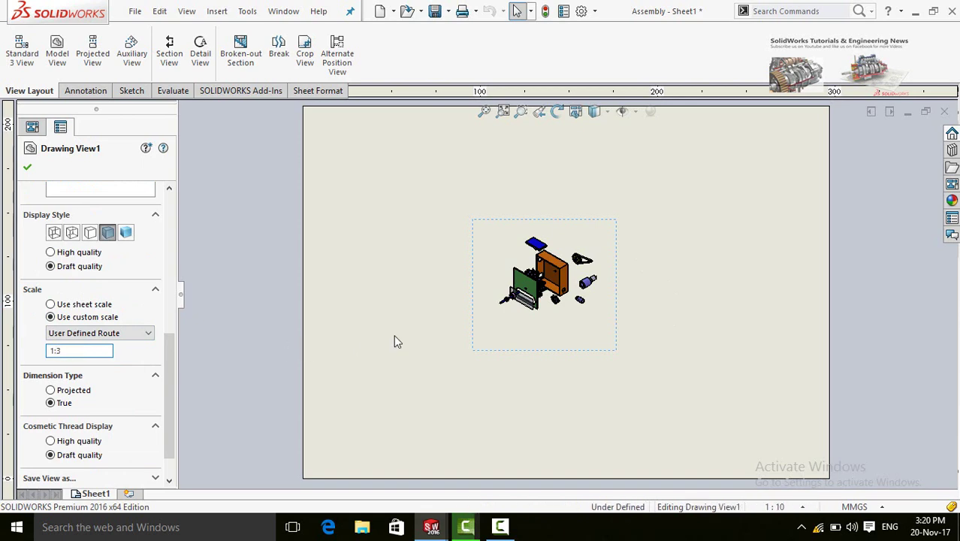
key(Return)
- Move the enlarged view slightly right and down on the sheet, and deselect it
scroll(565, 255, down, 3)
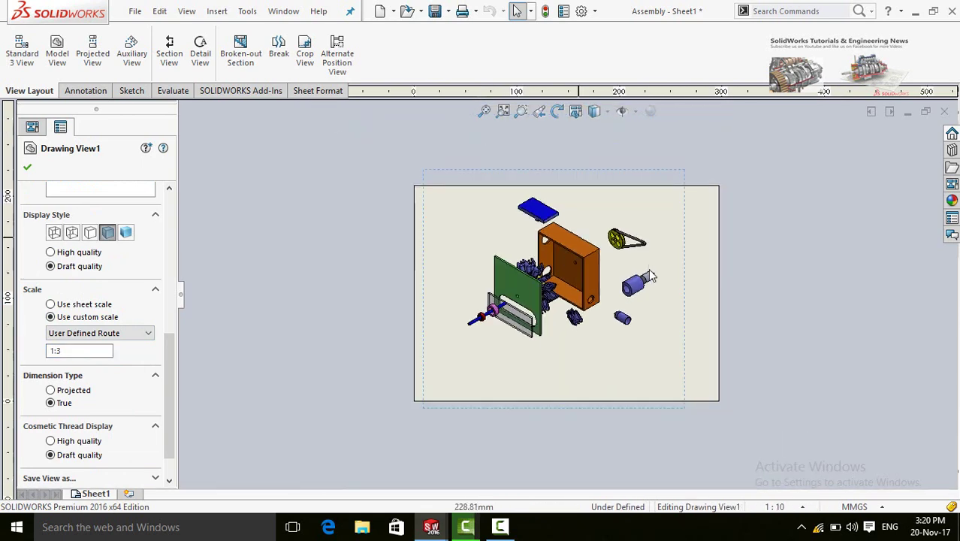
scroll(685, 256, down, 1)
drag(696, 369, 709, 373)
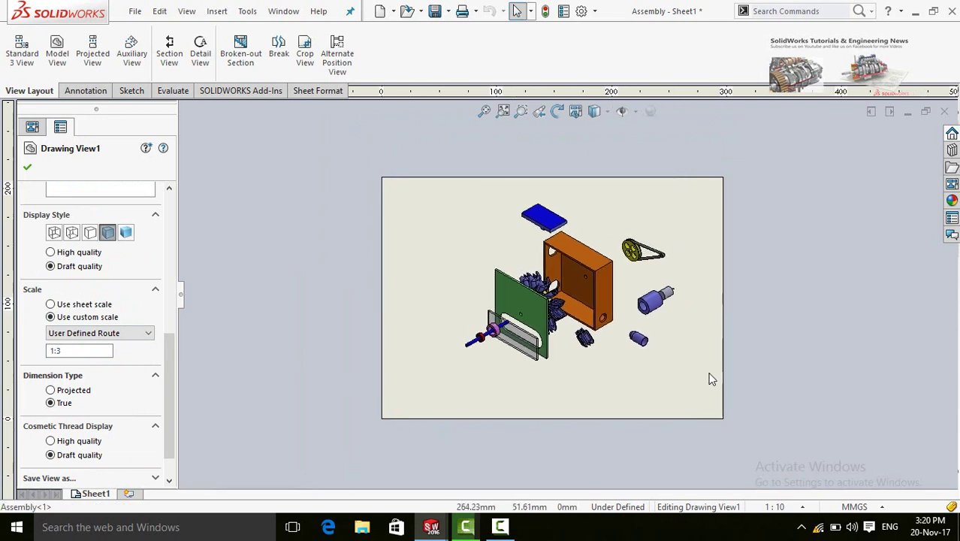
click(308, 280)
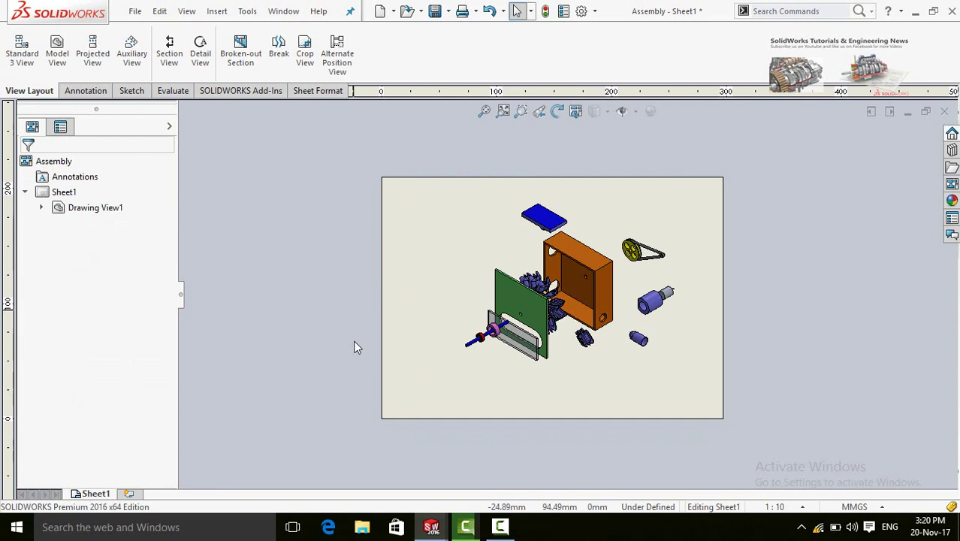
- Rotate the drawing view freehand to about 121°, and shift it slightly up and left on the sheet
click(665, 331)
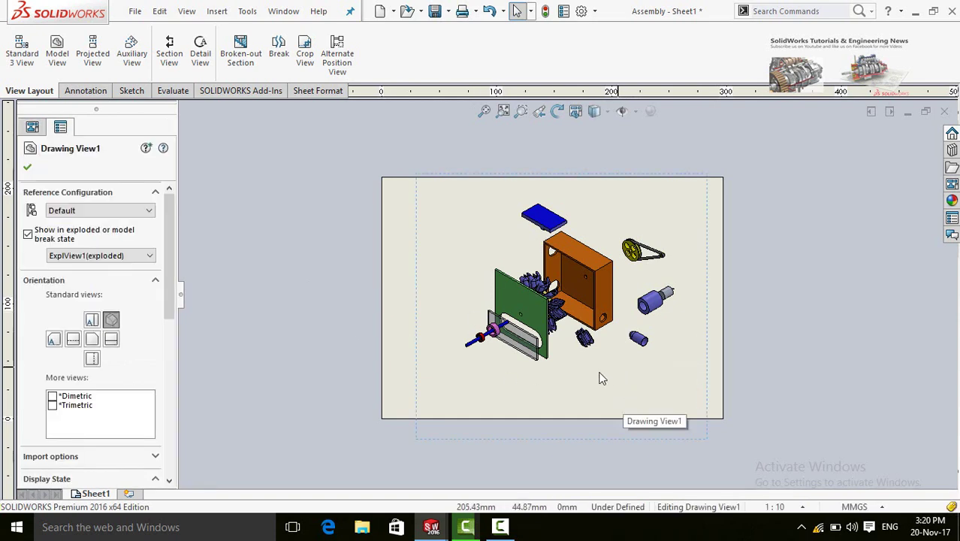
click(557, 112)
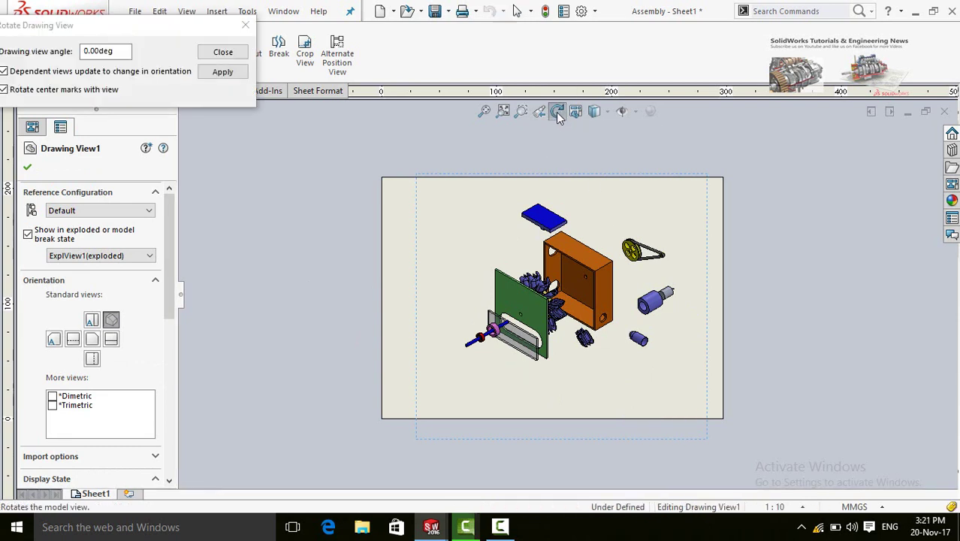
mouse_move(547, 378)
mouse_down()
mouse_move(568, 377)
mouse_move(535, 396)
mouse_move(616, 376)
mouse_up()
mouse_move(616, 318)
mouse_down()
mouse_move(601, 353)
mouse_move(571, 226)
mouse_move(556, 218)
mouse_move(529, 242)
mouse_move(488, 229)
mouse_move(397, 254)
mouse_up()
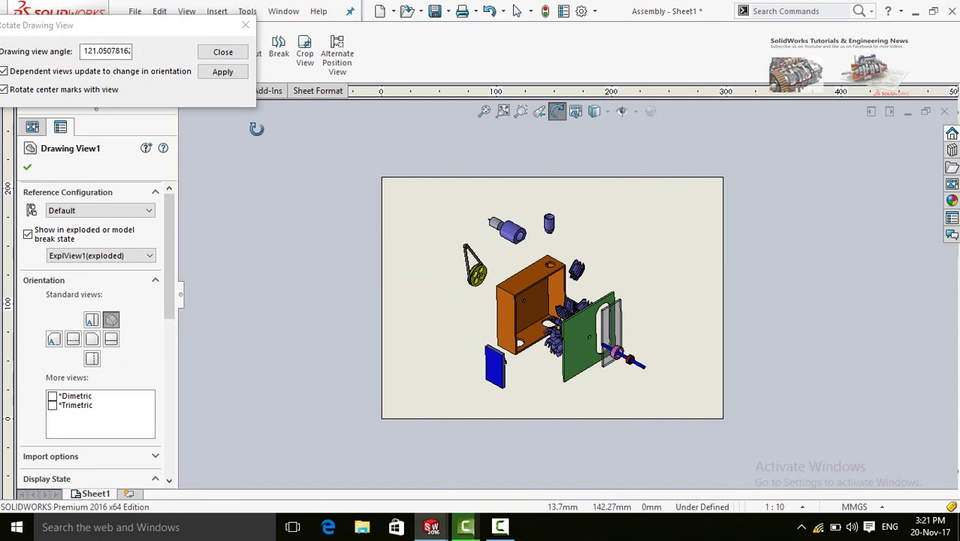
click(219, 72)
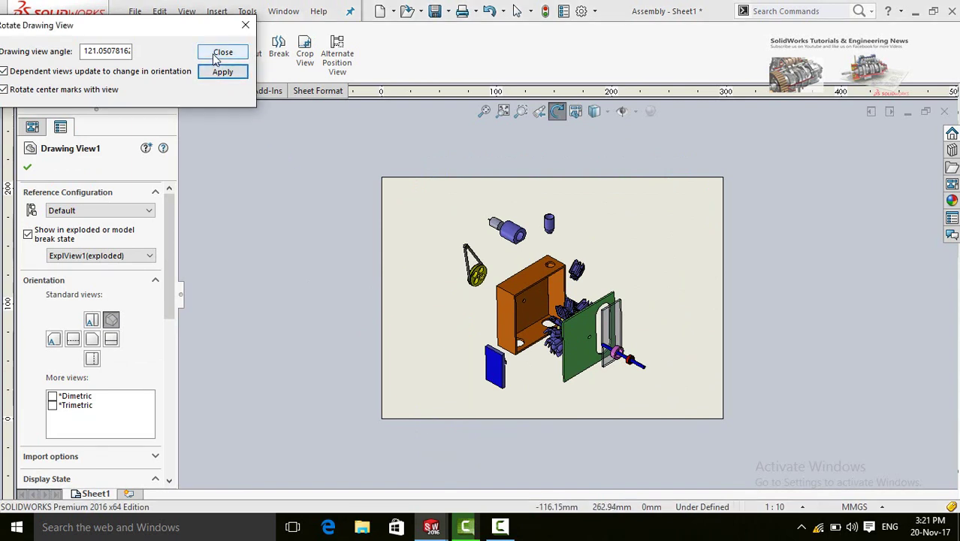
click(222, 54)
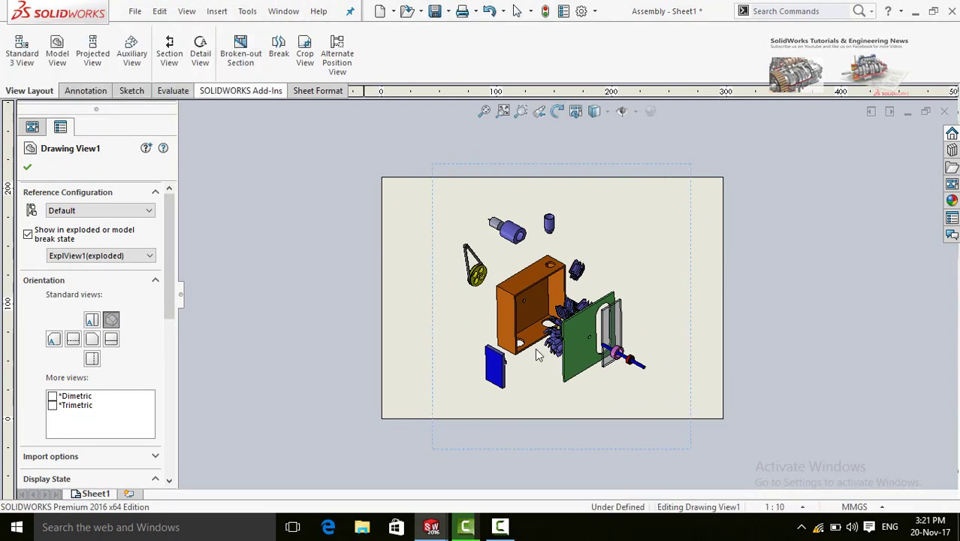
drag(690, 405, 683, 392)
click(683, 399)
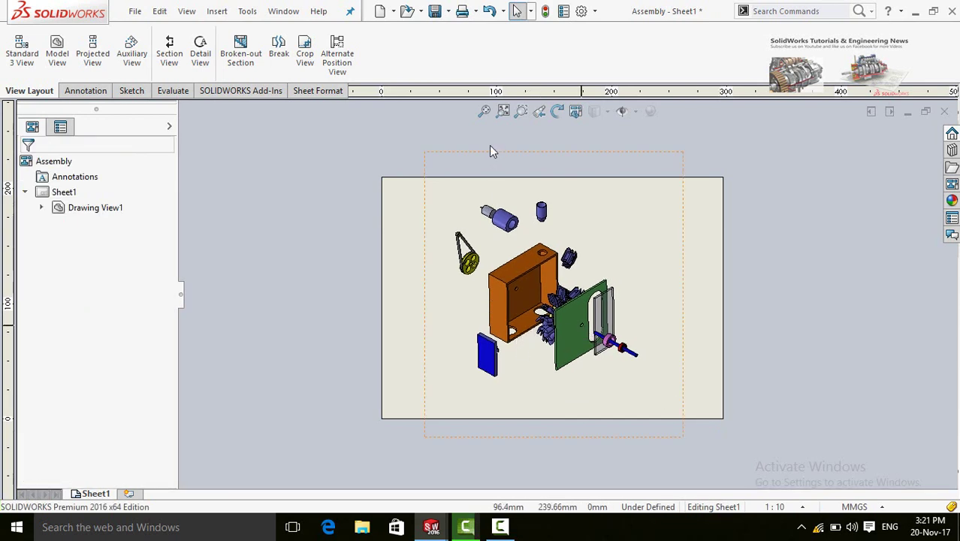
- Set up the Balloon tool with border style None and File Name as the balloon text
click(75, 91)
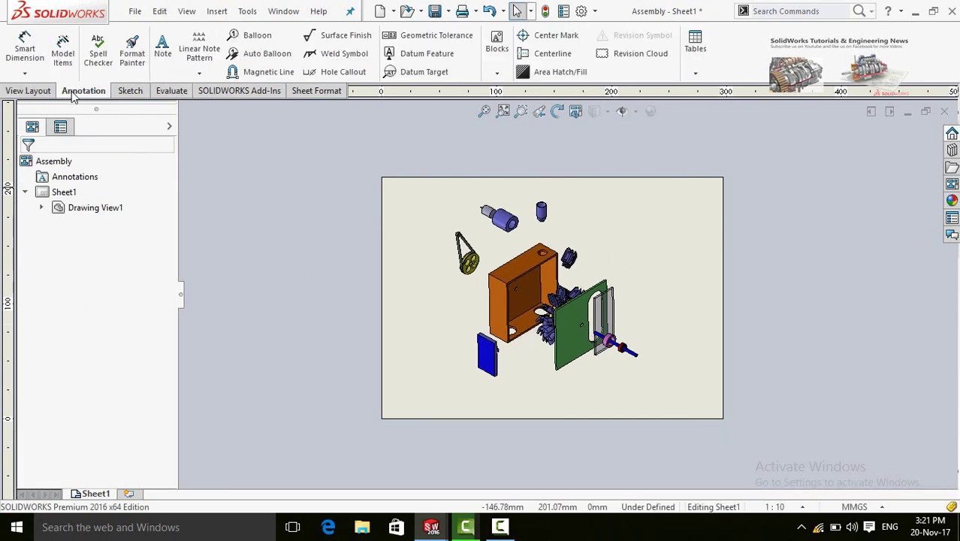
click(27, 91)
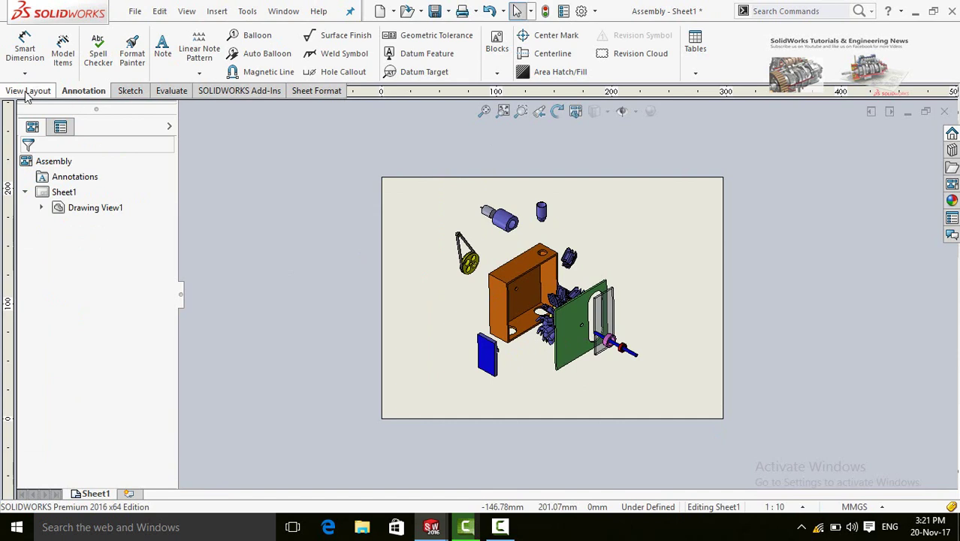
click(87, 94)
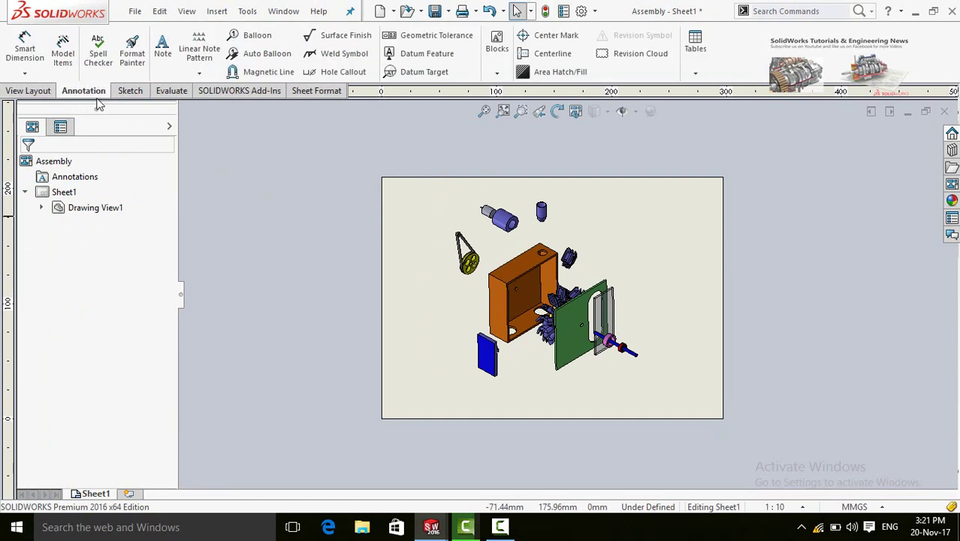
click(250, 43)
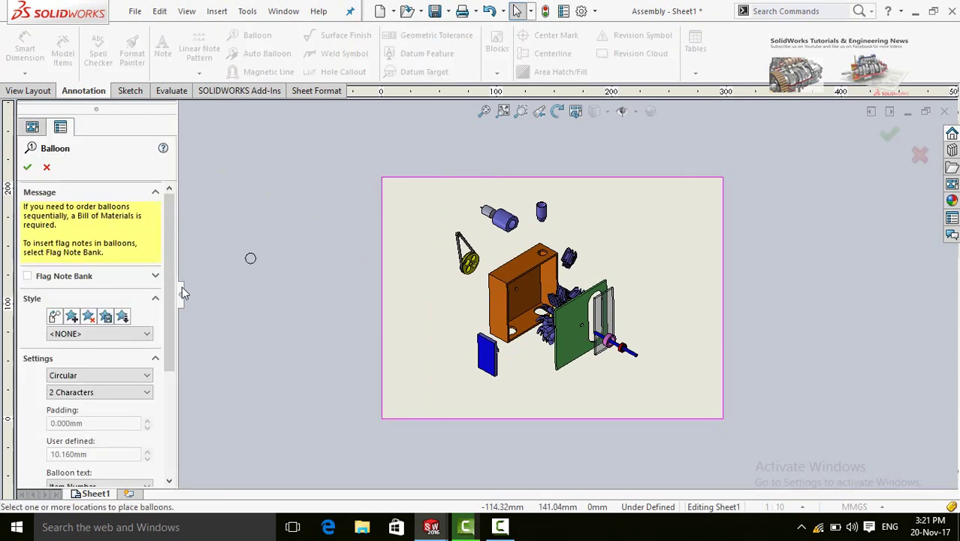
drag(171, 279, 168, 315)
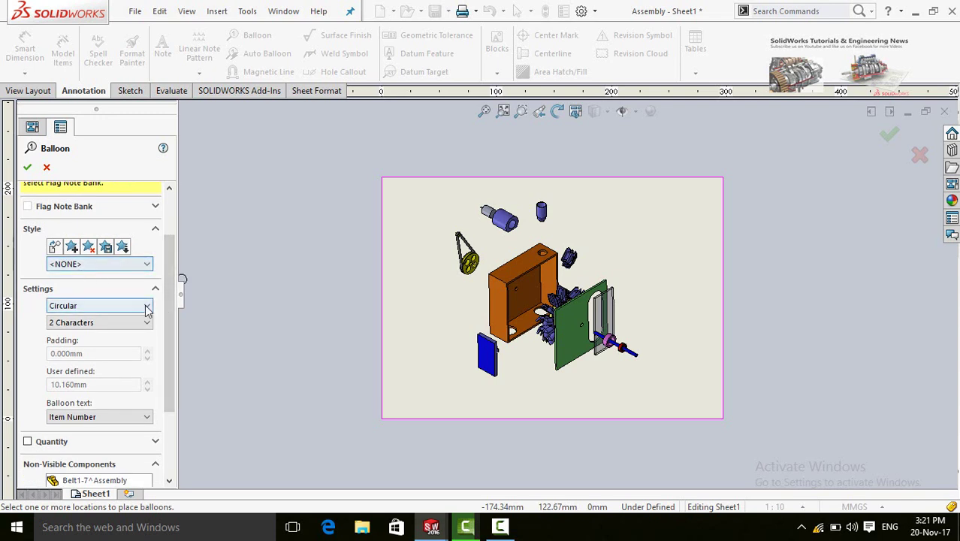
scroll(40, 282, down, 1)
click(79, 282)
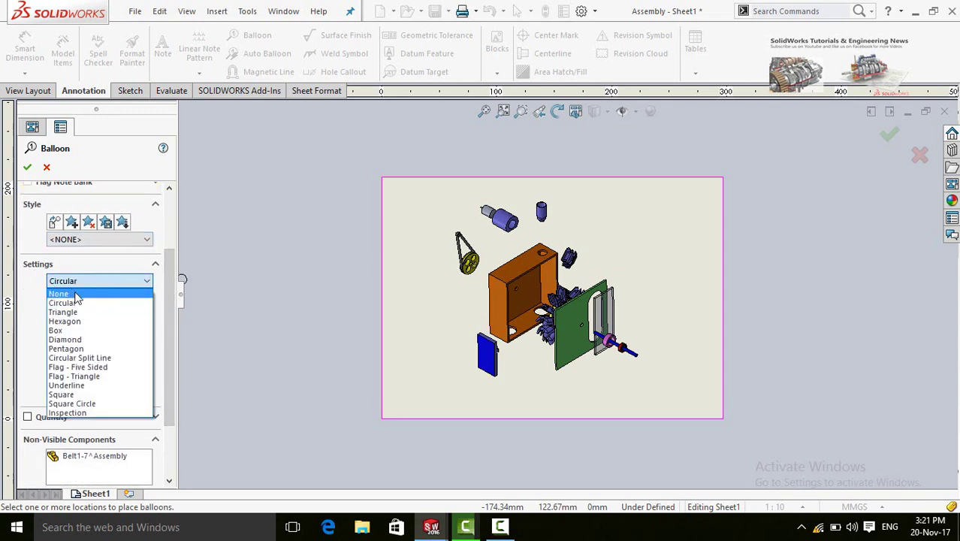
click(101, 294)
scroll(160, 317, down, 3)
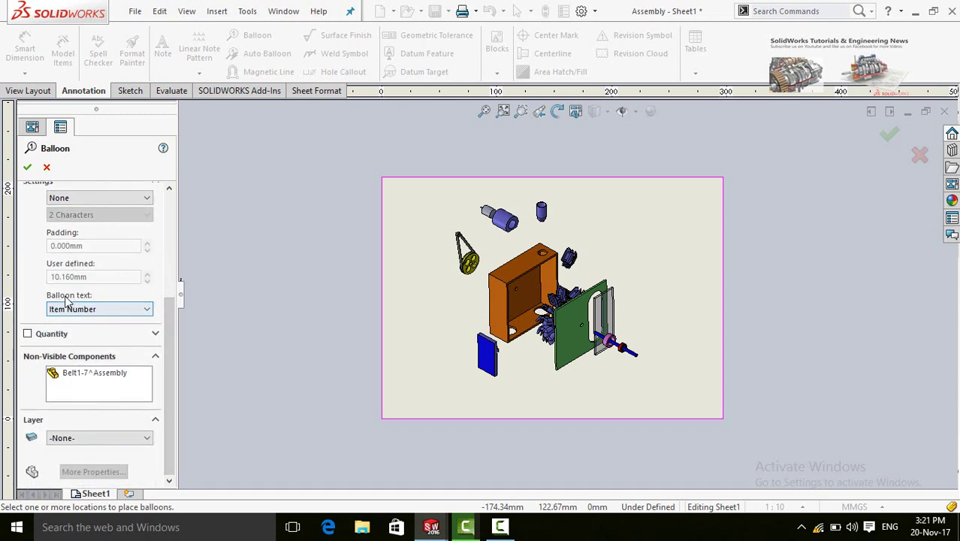
click(81, 311)
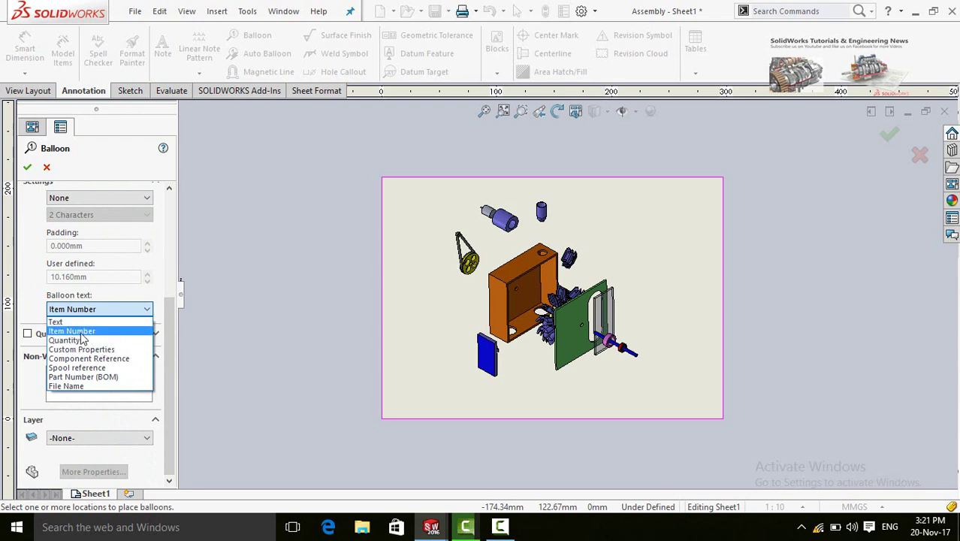
click(66, 386)
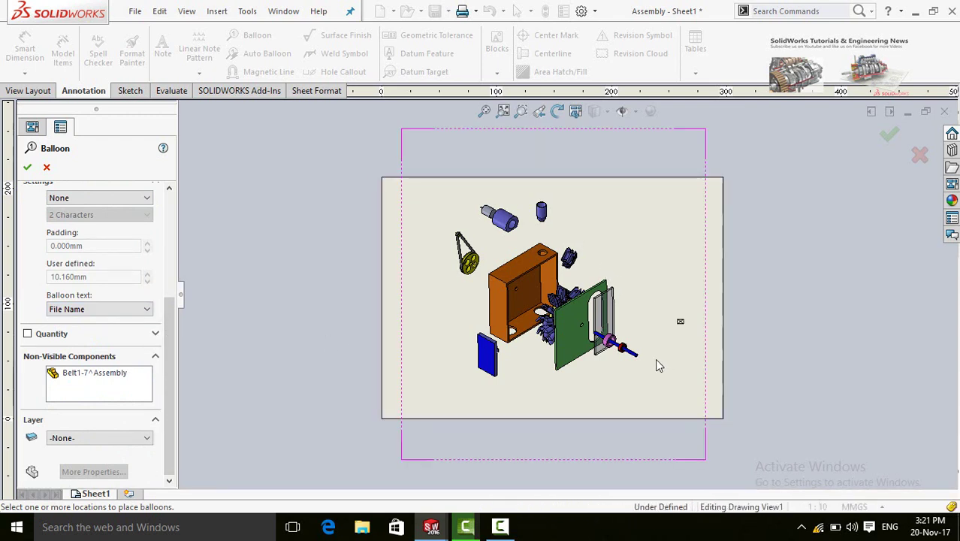
- Attach a balloon to the outer end of the blue shaft and place its label above and right of it
scroll(658, 364, down, 1)
scroll(638, 355, down, 1)
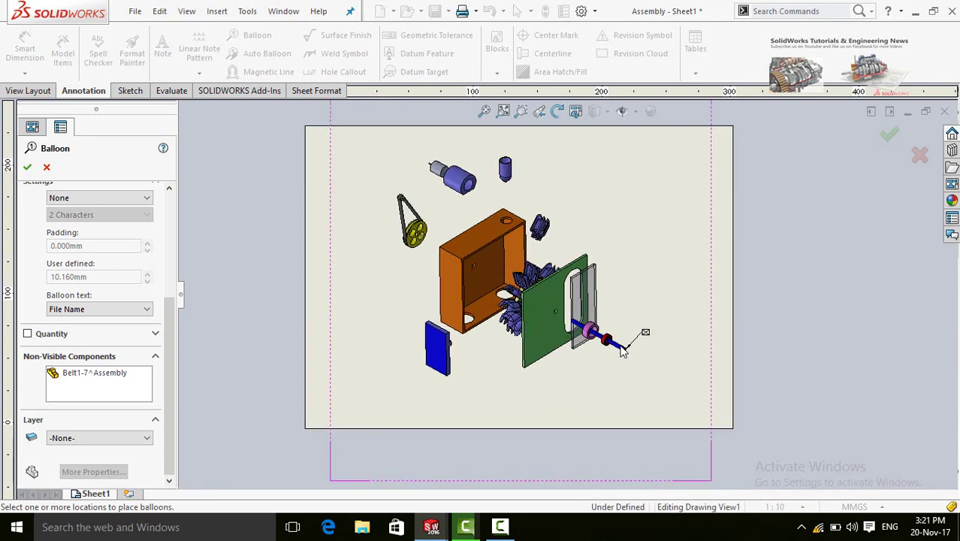
click(622, 347)
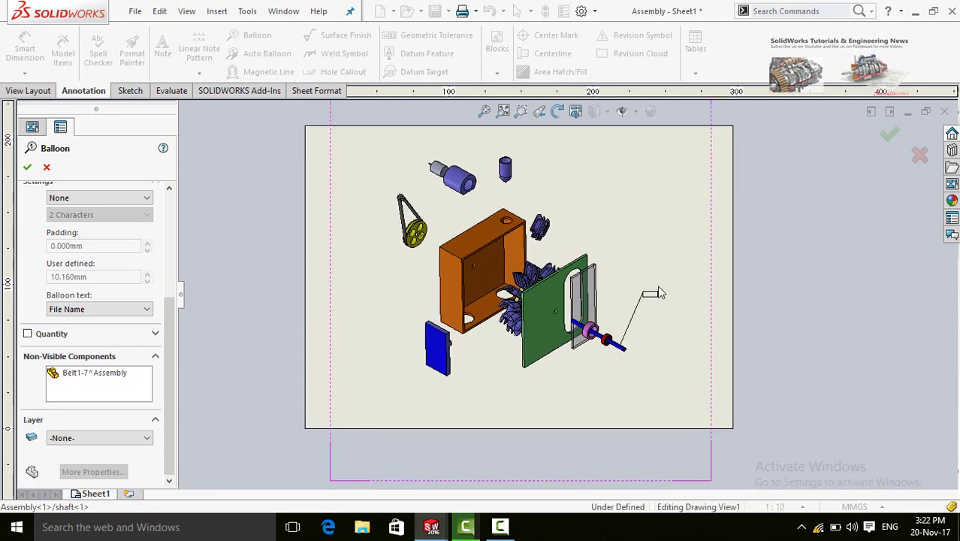
click(659, 291)
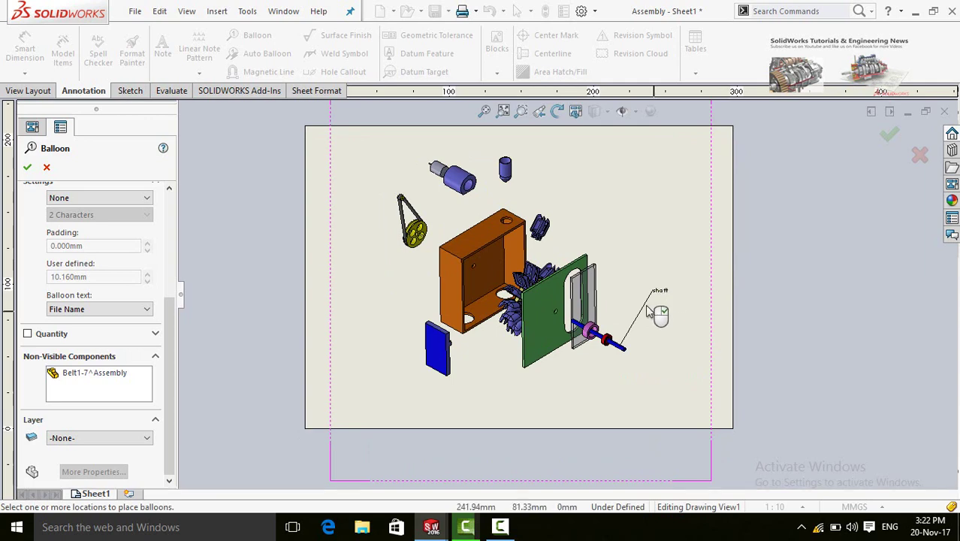
- Attach a balloon to the red bearing on the shaft and place its label above the shaft's label
scroll(647, 308, down, 4)
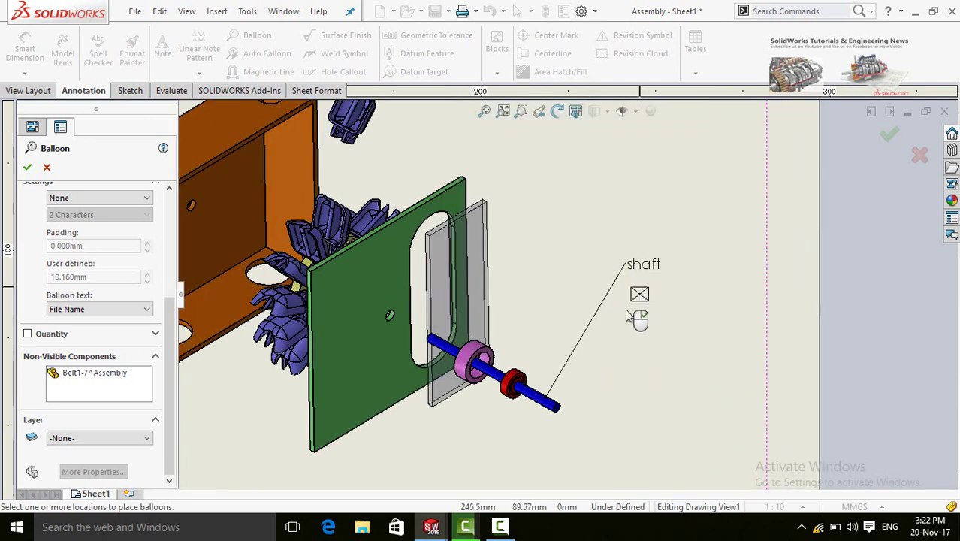
scroll(626, 310, up, 1)
click(523, 358)
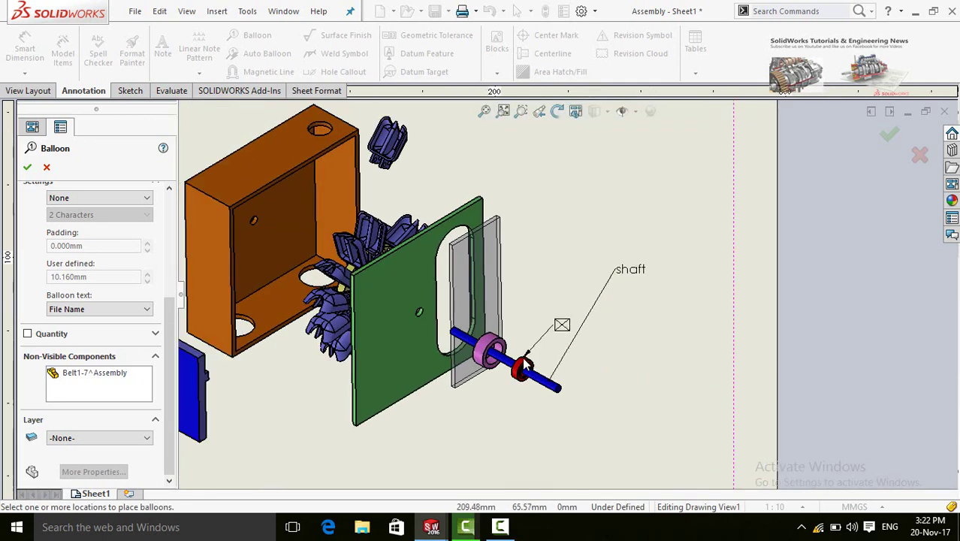
click(659, 212)
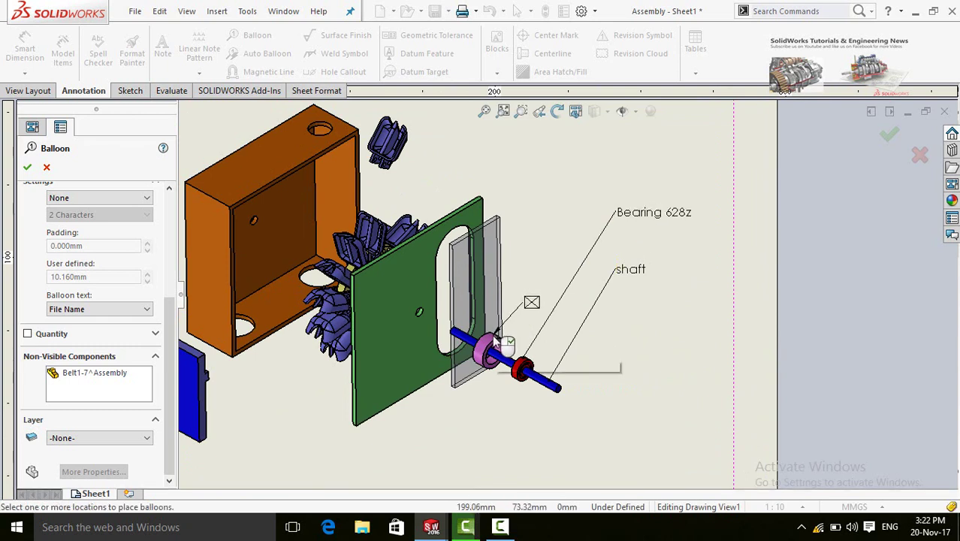
- Attach balloons to the pink bearing bracket and the transparent glass plate, stacking their labels above the Bearing 628z label
click(497, 325)
click(670, 160)
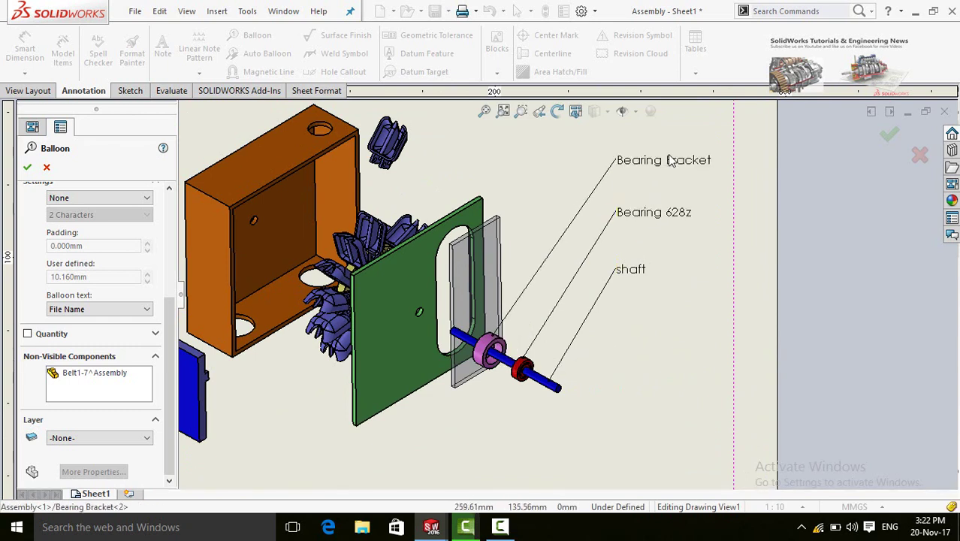
click(498, 249)
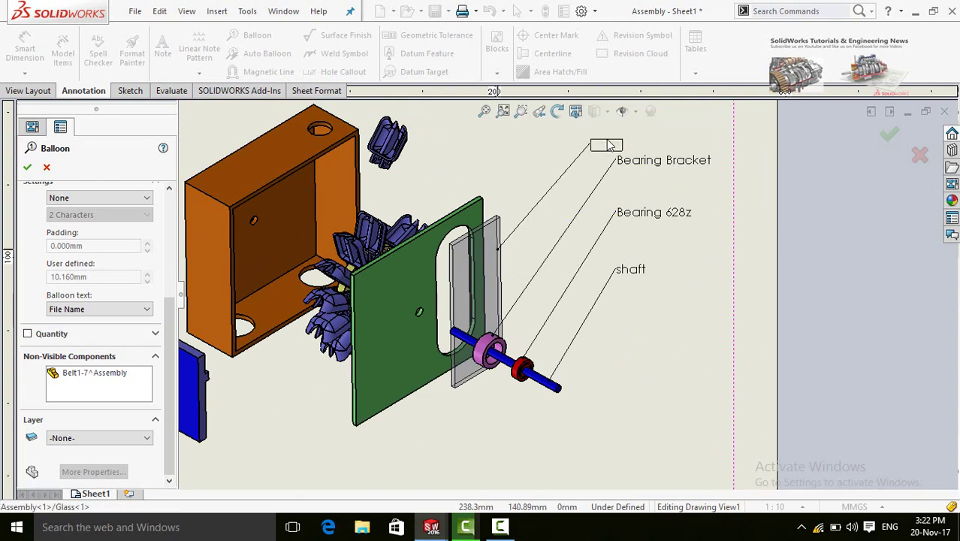
scroll(610, 145, up, 2)
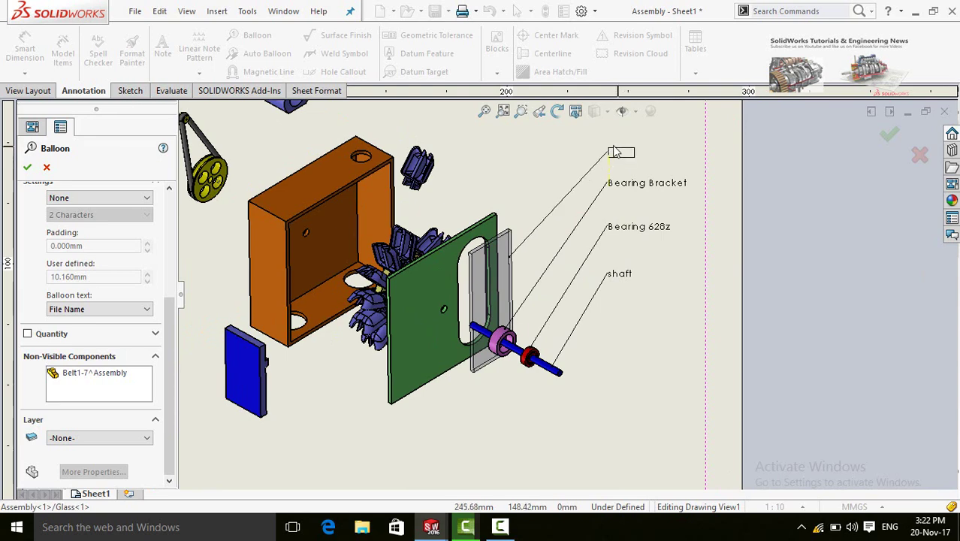
click(608, 151)
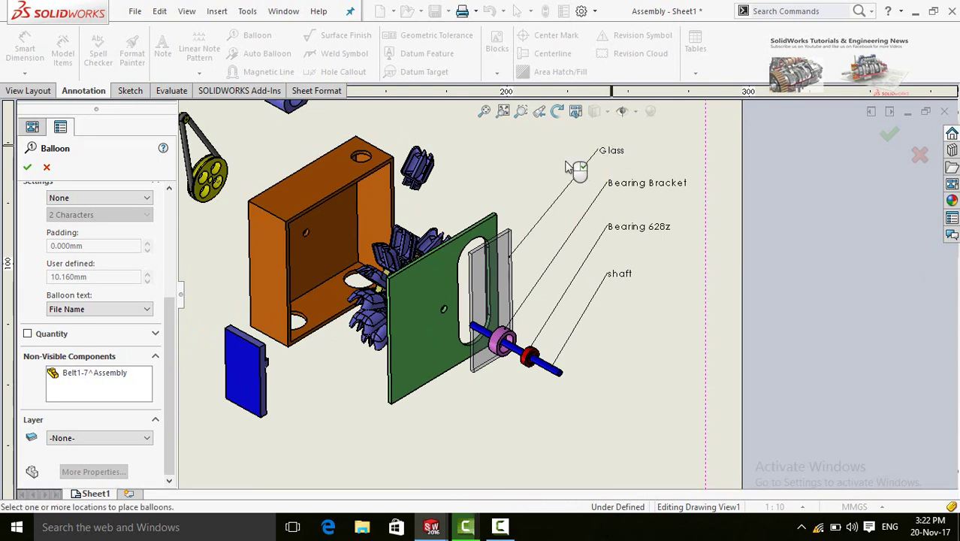
- Attach a balloon to the separate bucket above the green side plate and place its label above and right of it
click(427, 168)
scroll(500, 159, up, 1)
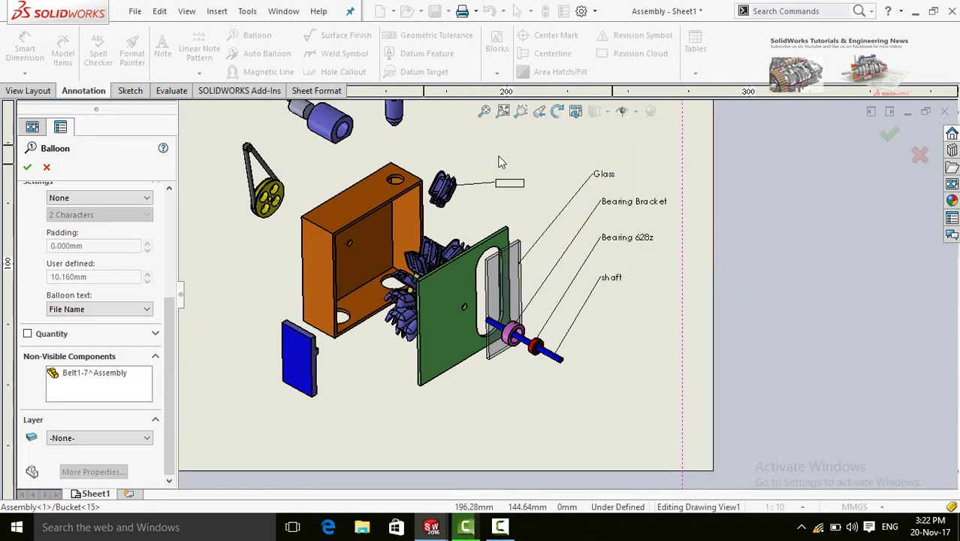
scroll(501, 161, up, 1)
click(556, 153)
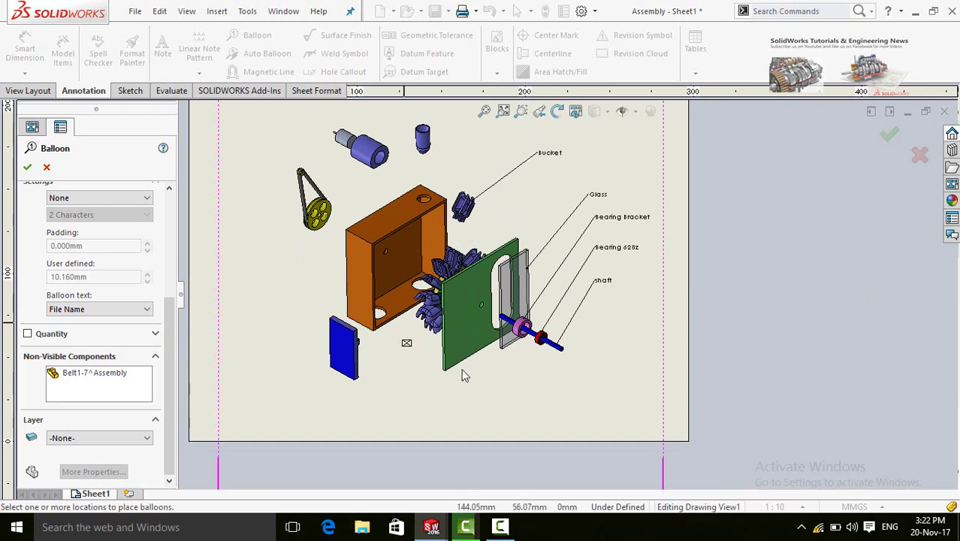
- Attach balloons to the green side plate and the blue stand, placing each label below and left of its part
click(465, 351)
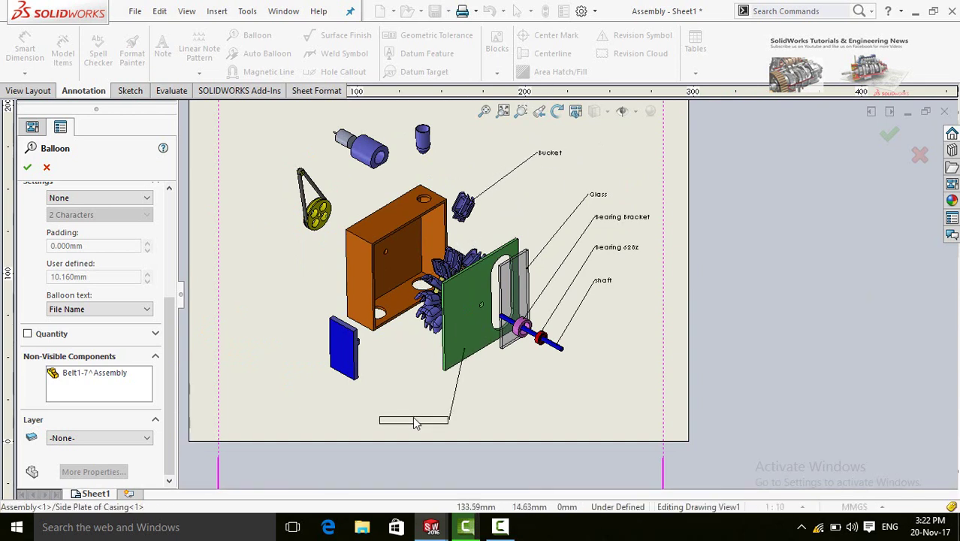
click(409, 417)
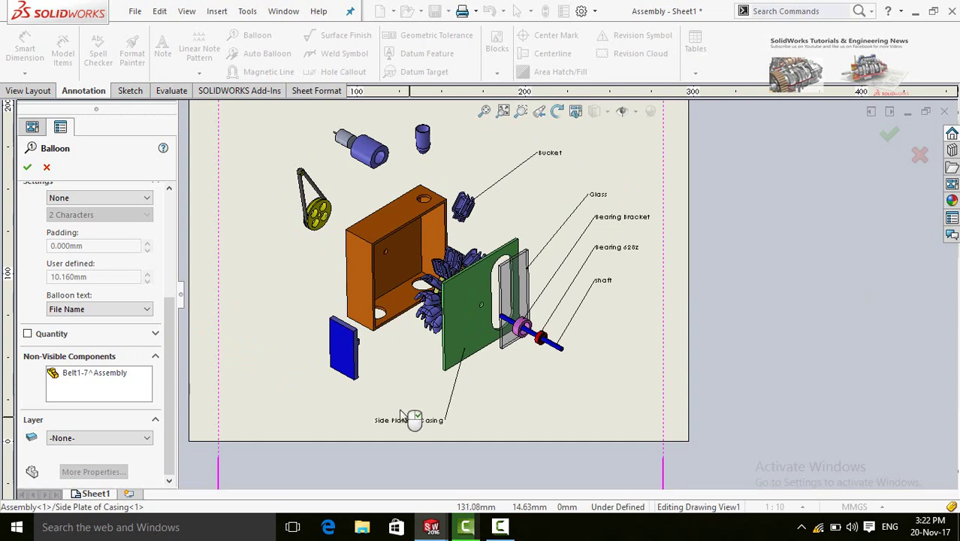
click(347, 362)
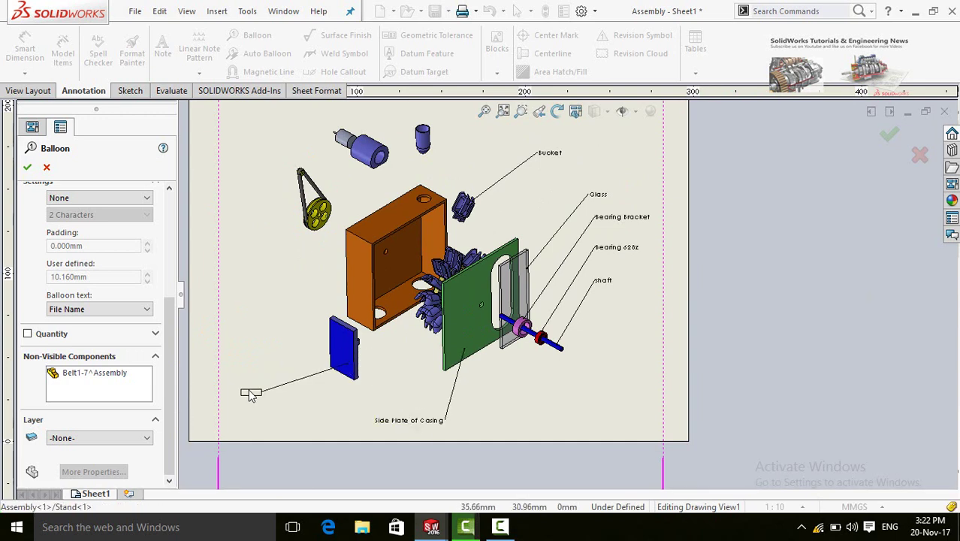
click(258, 398)
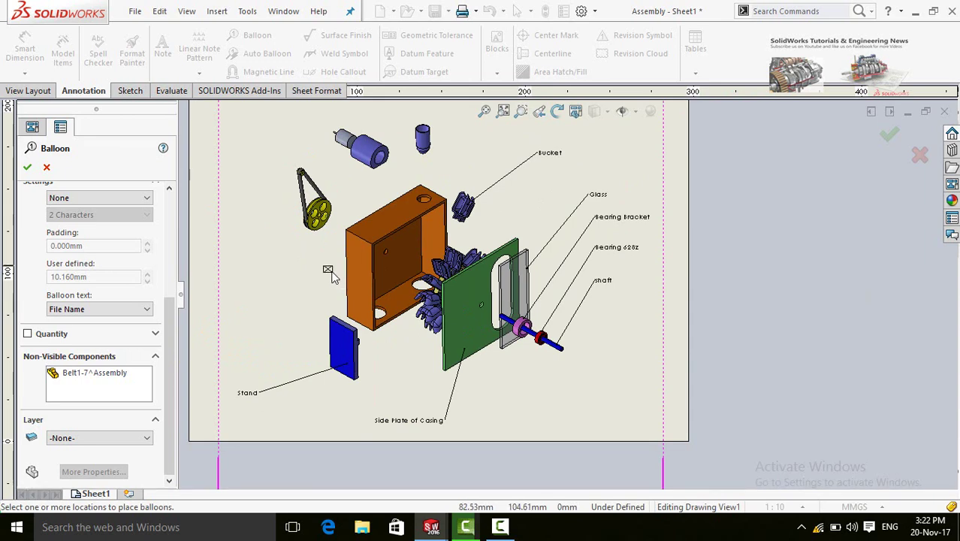
- Attach a balloon to the side face of the orange casing and place its label left of it, above the Stand label
scroll(329, 272, down, 1)
click(371, 278)
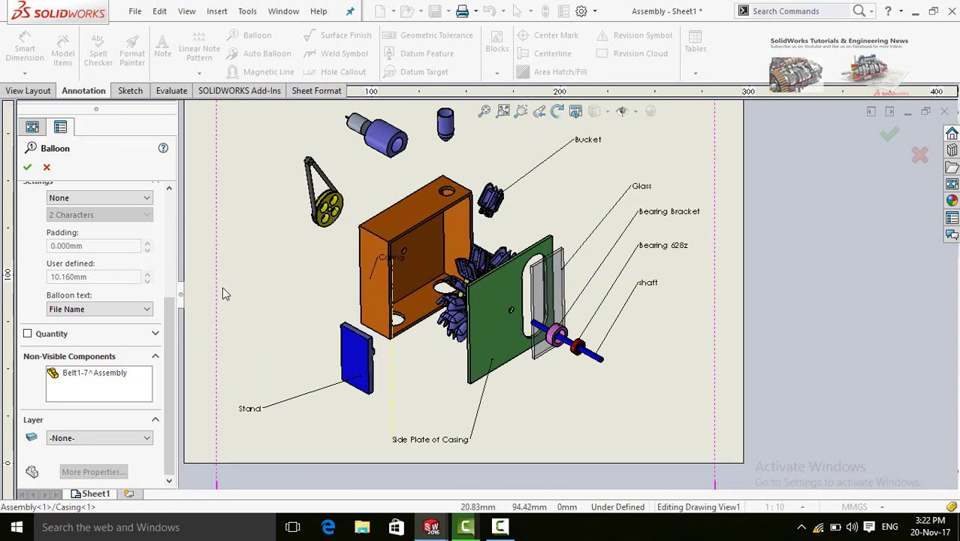
scroll(281, 309, up, 2)
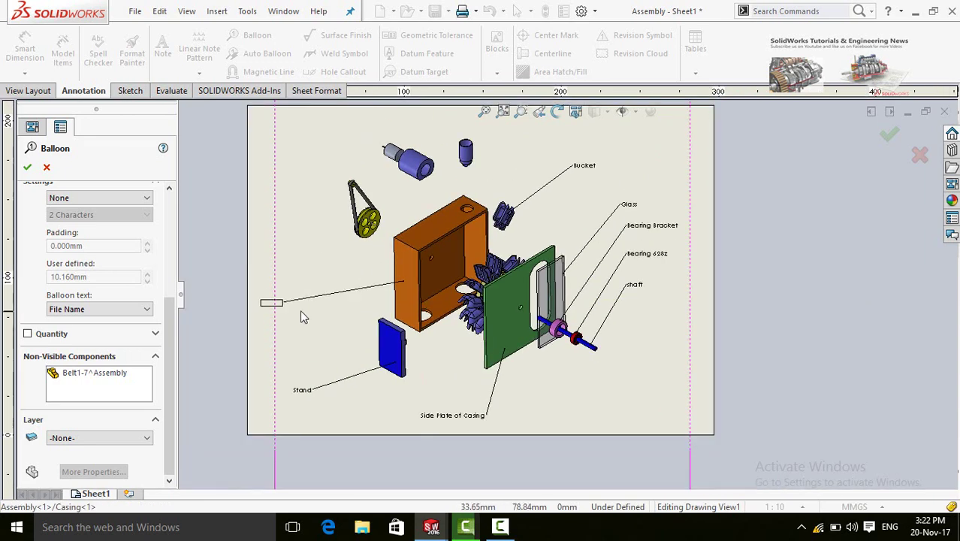
click(307, 315)
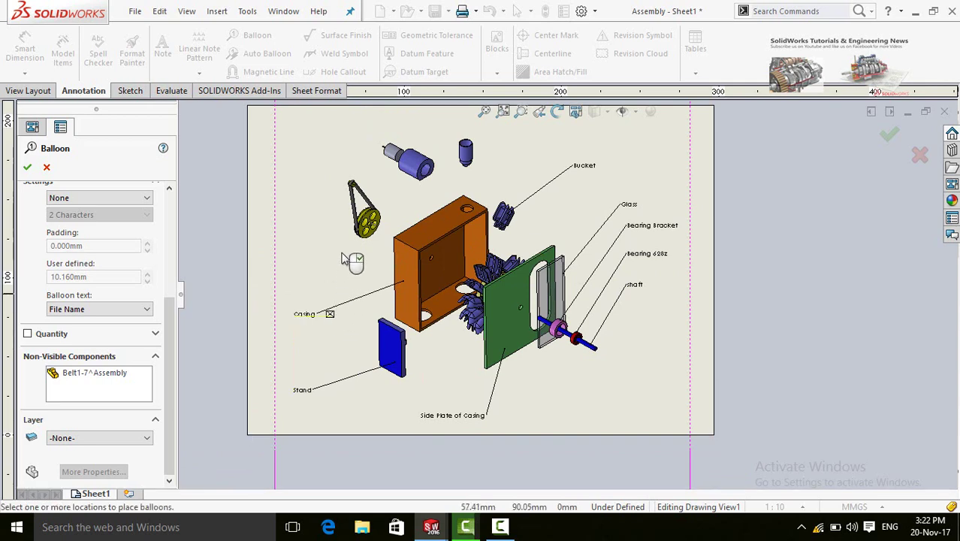
- Attach balloons to the yellow main pulley and the belt, placing the pulley label above Casing and the belt label above that
scroll(372, 233, down, 2)
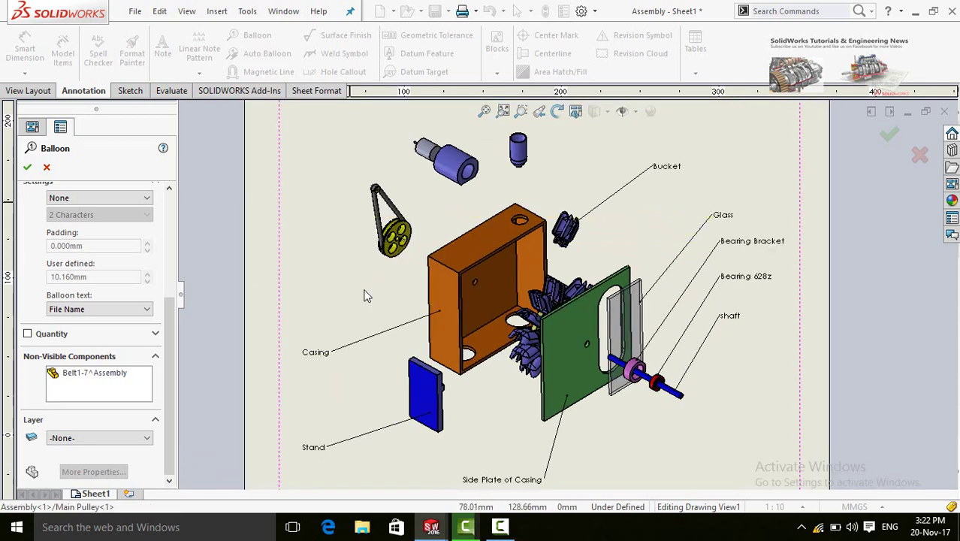
click(392, 257)
click(326, 306)
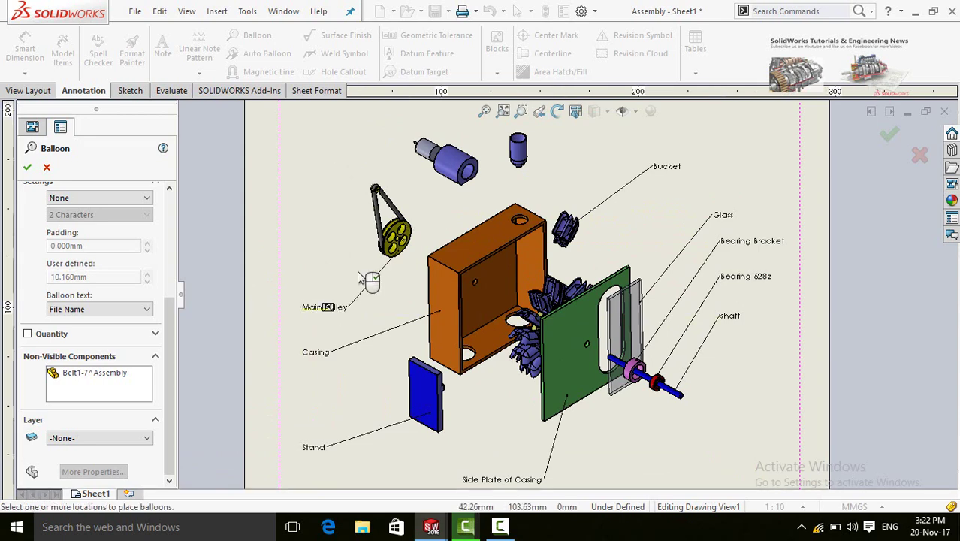
scroll(368, 277, up, 3)
scroll(446, 255, down, 2)
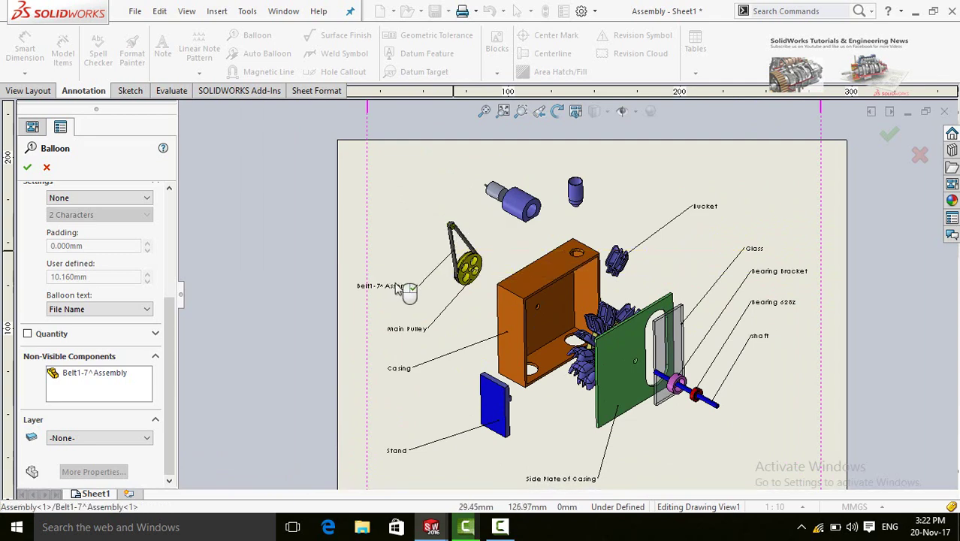
click(390, 286)
- Attach a balloon to the small motor pulley at the belt's upper end and place its label above and left of it
scroll(464, 229, down, 3)
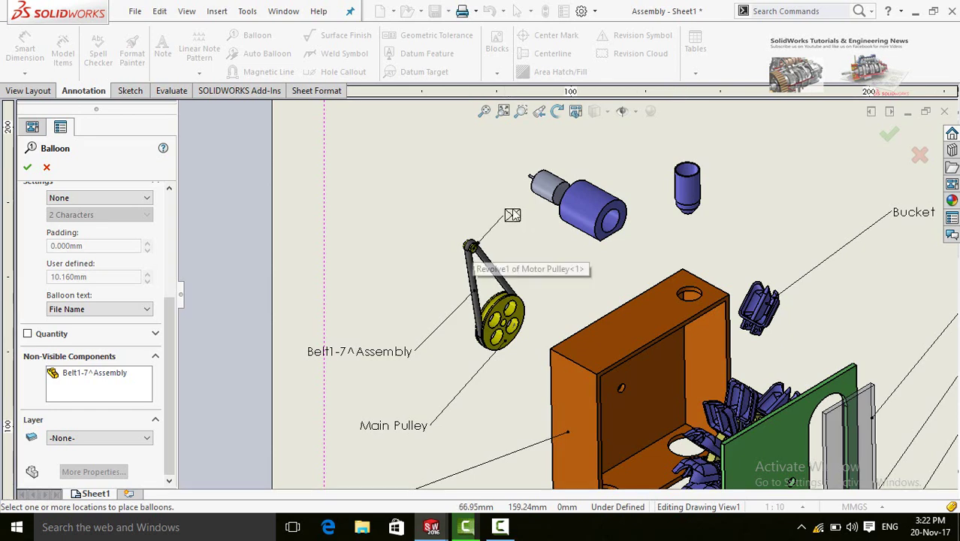
scroll(398, 210, up, 2)
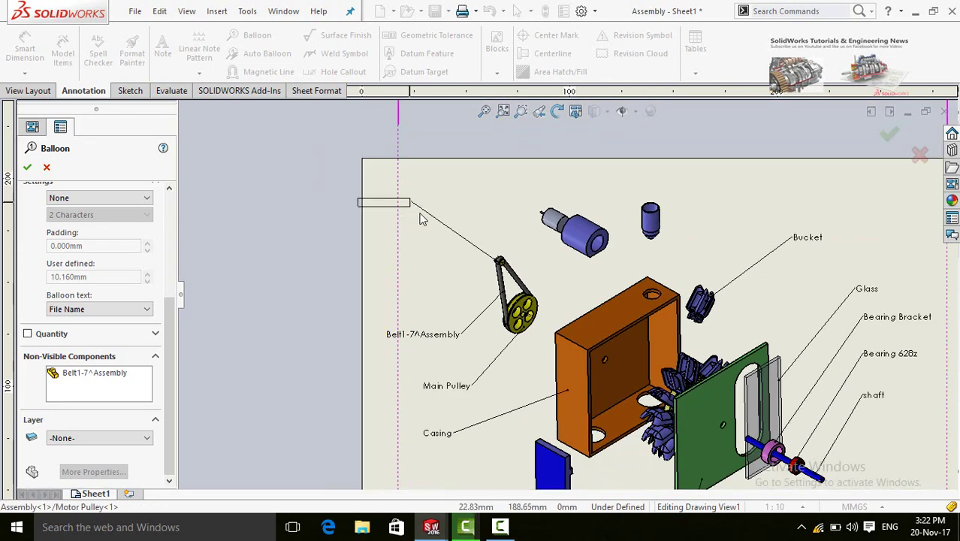
click(421, 218)
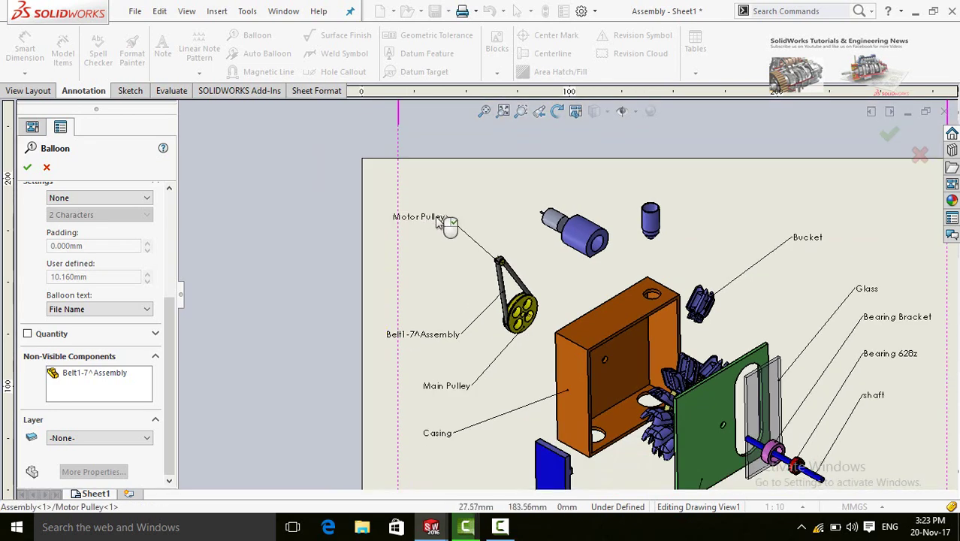
- Attach balloons to the grey motor and the blue motor housing, placing the labels above them on opposite sides
click(556, 219)
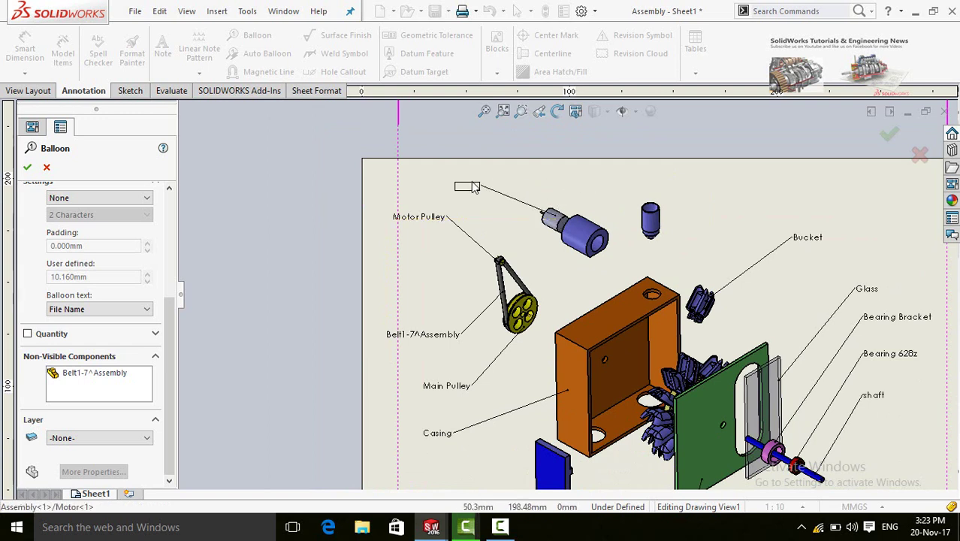
click(472, 187)
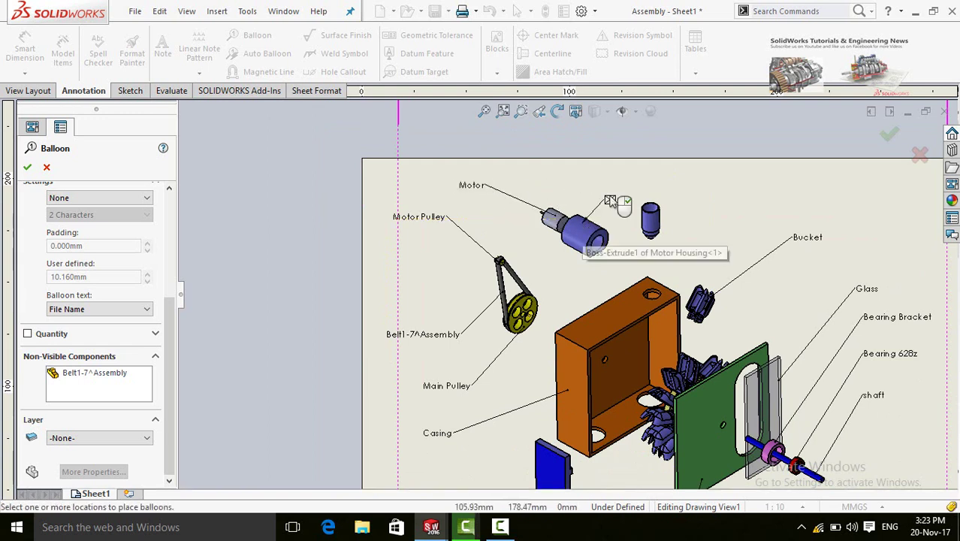
click(592, 218)
click(641, 185)
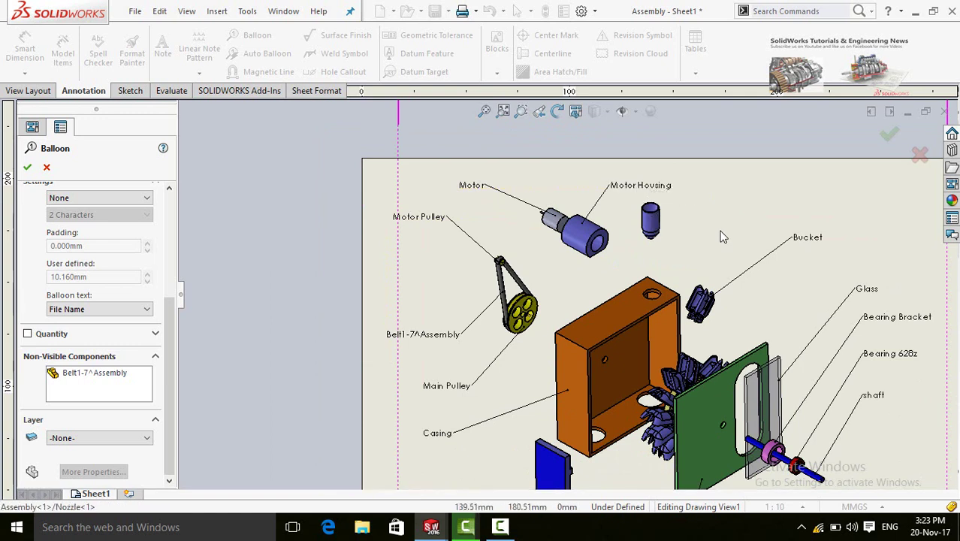
- Attach a balloon to the nozzle with its label below and right of it, and finish placing balloons
click(661, 222)
click(720, 238)
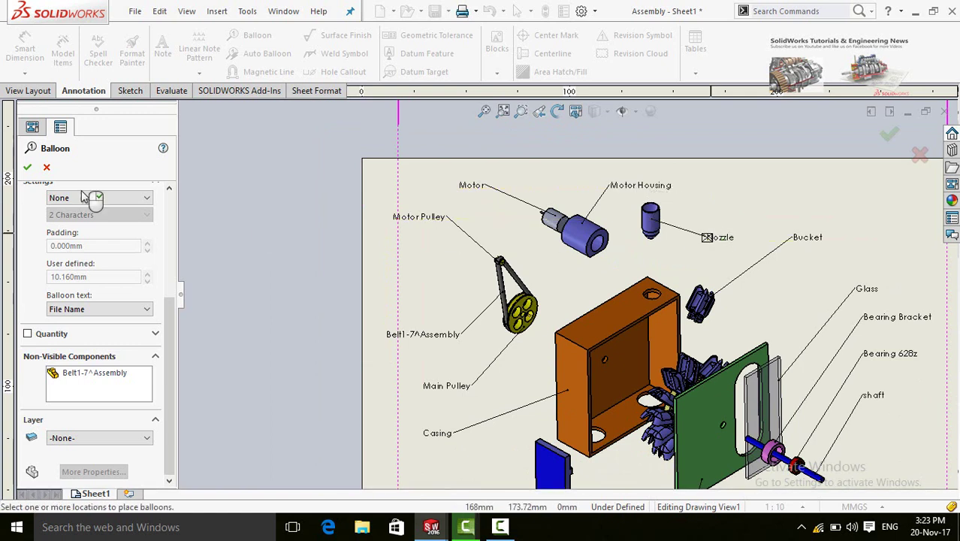
click(27, 167)
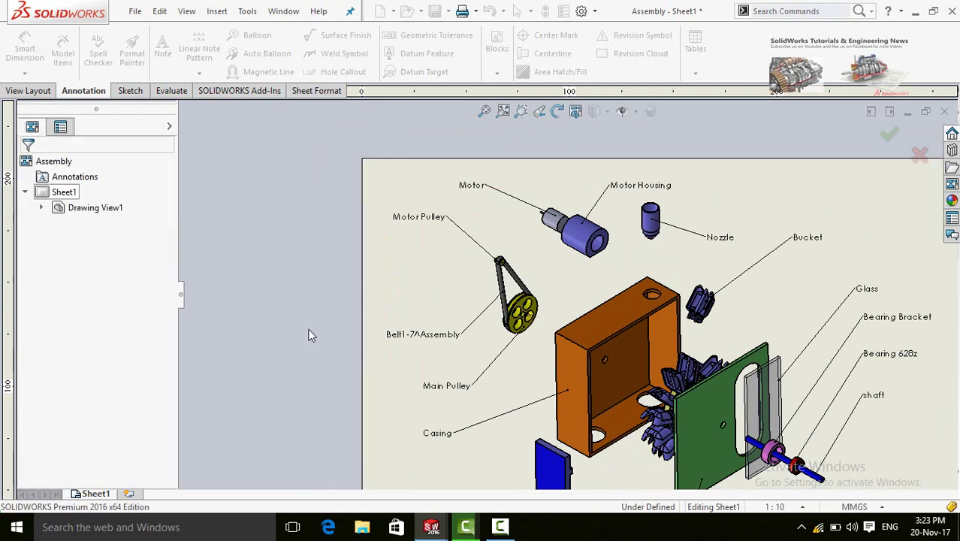
- Change the belt balloon's text type from File Name to Text and set its label to "Belt"
scroll(556, 316, up, 3)
scroll(552, 404, down, 4)
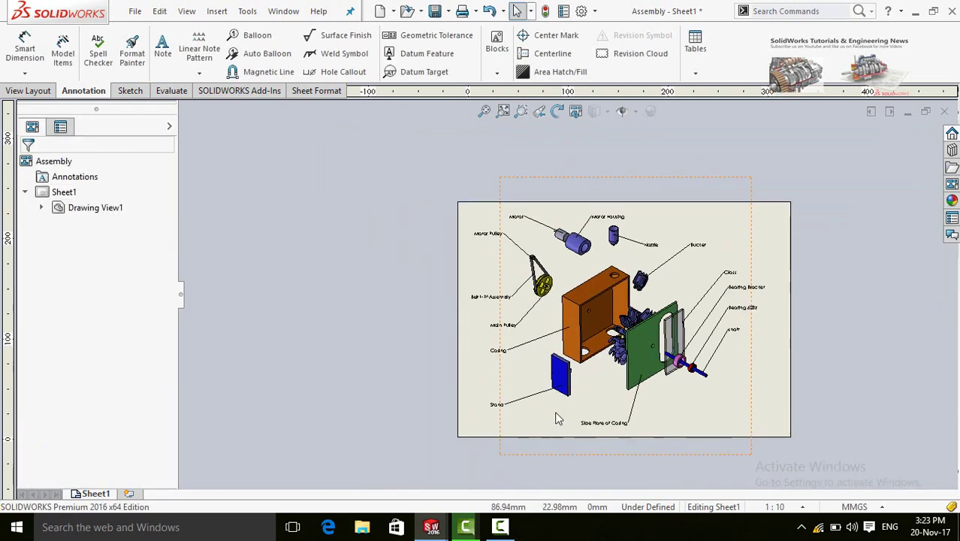
scroll(457, 224, down, 3)
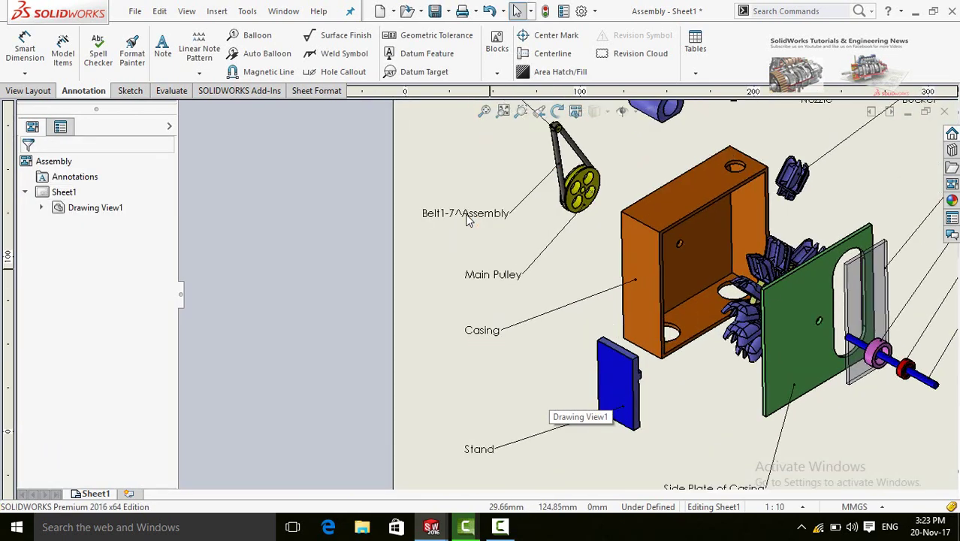
click(448, 223)
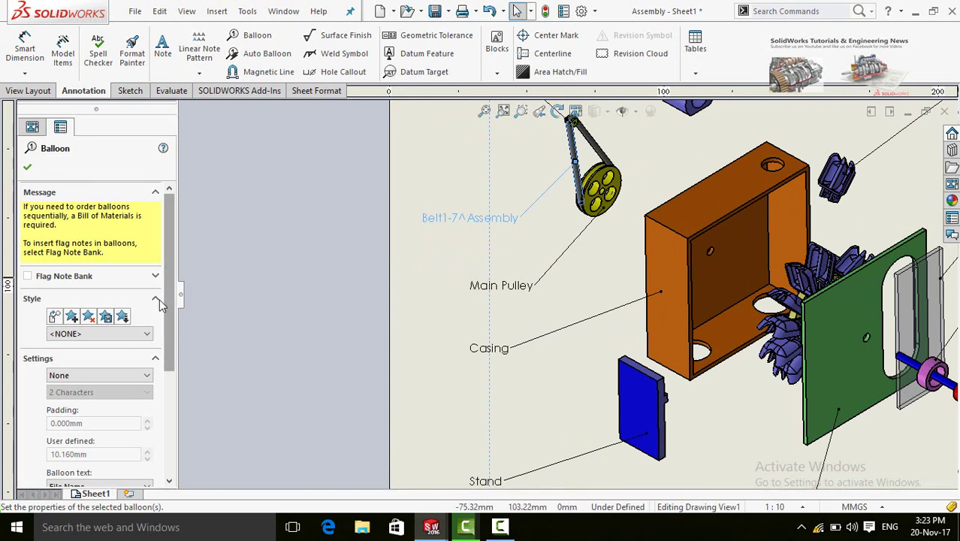
scroll(156, 368, down, 1)
scroll(156, 368, down, 4)
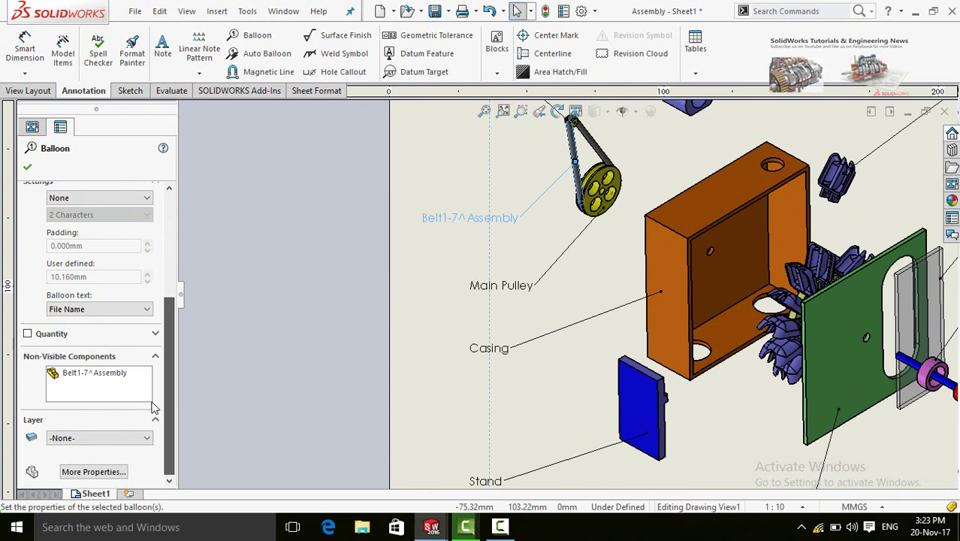
click(83, 311)
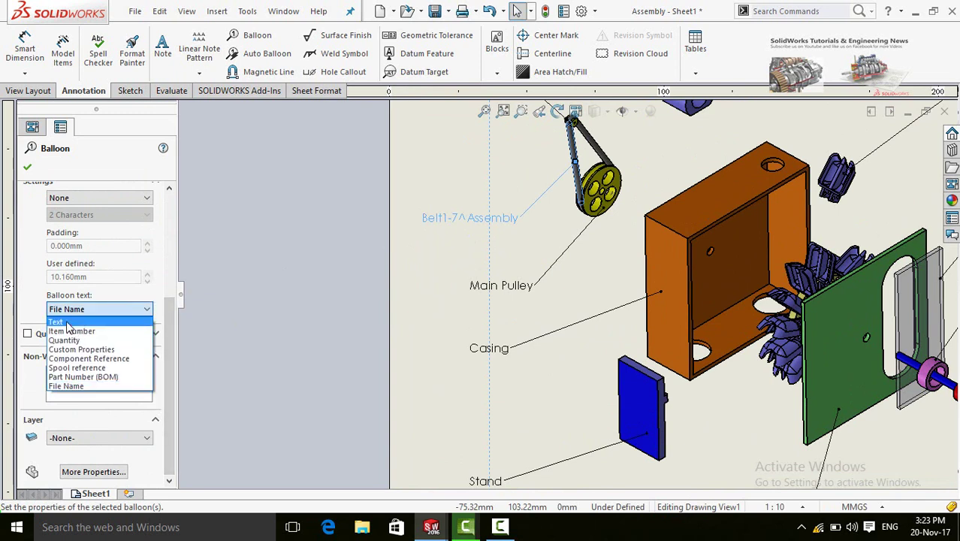
click(68, 323)
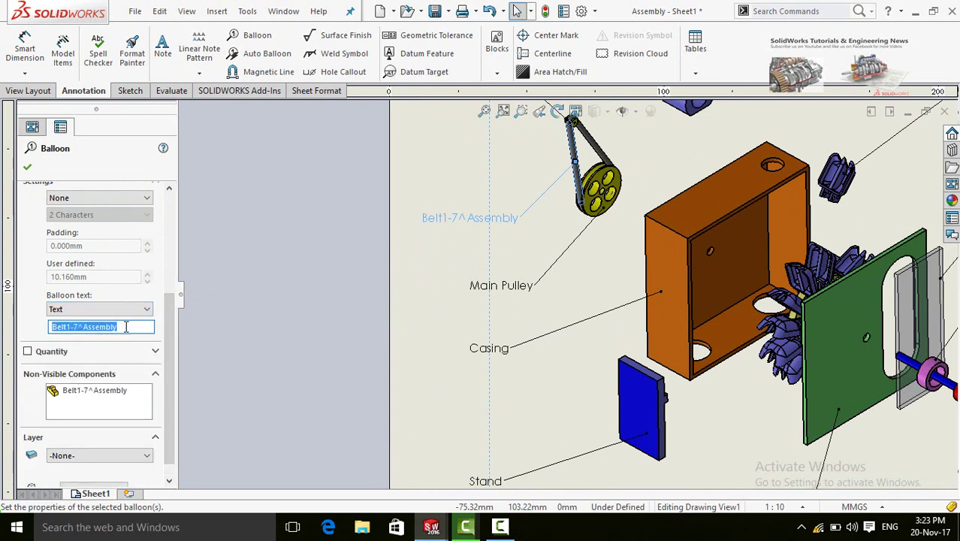
key(BackSpace)
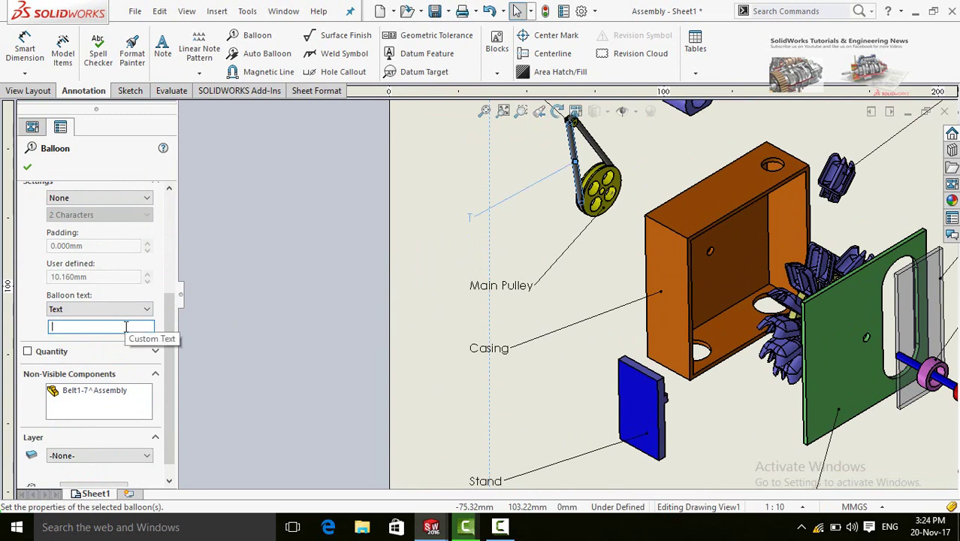
text(Belt)
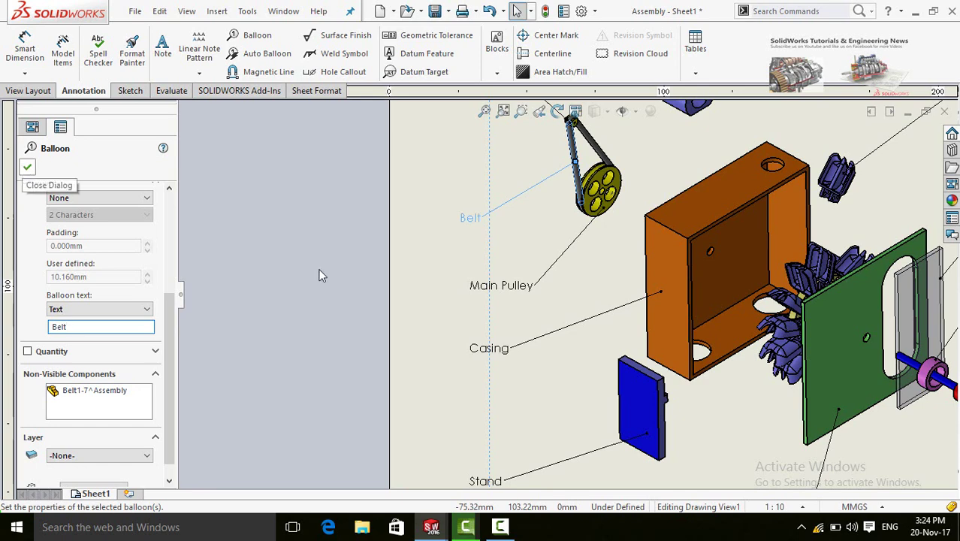
click(26, 168)
scroll(422, 272, up, 4)
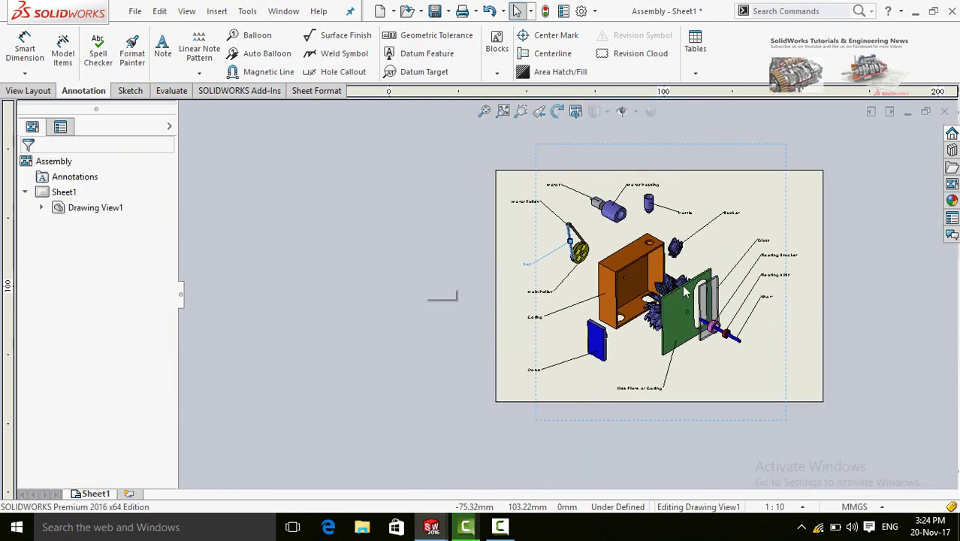
scroll(661, 297, down, 1)
scroll(609, 380, down, 2)
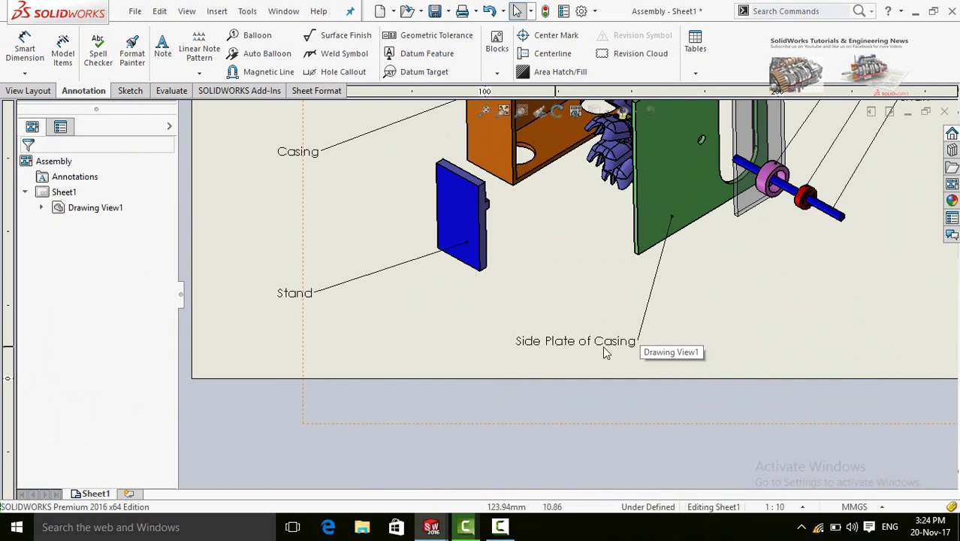
scroll(447, 314, up, 5)
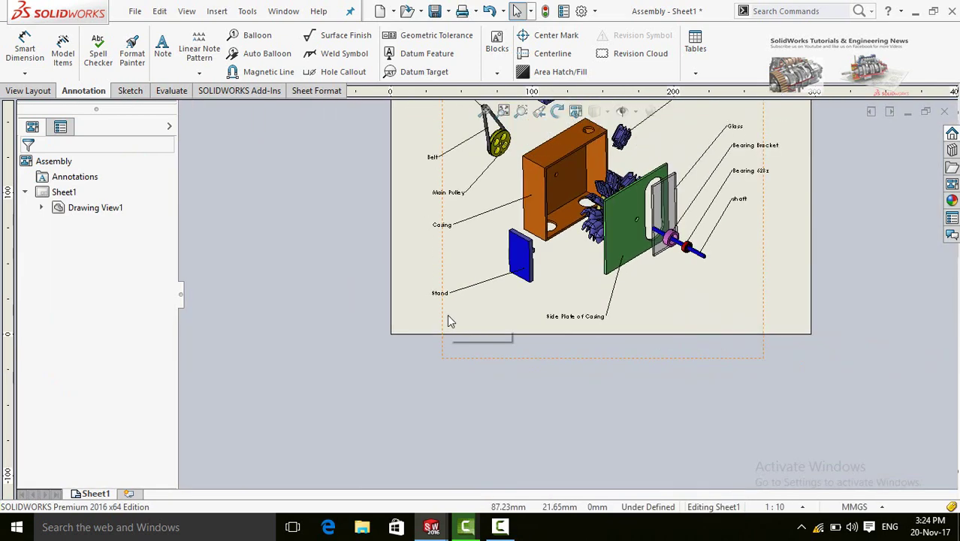
- Select all the balloons on the drawing sheet together and open their extended note properties
drag(447, 147, 714, 345)
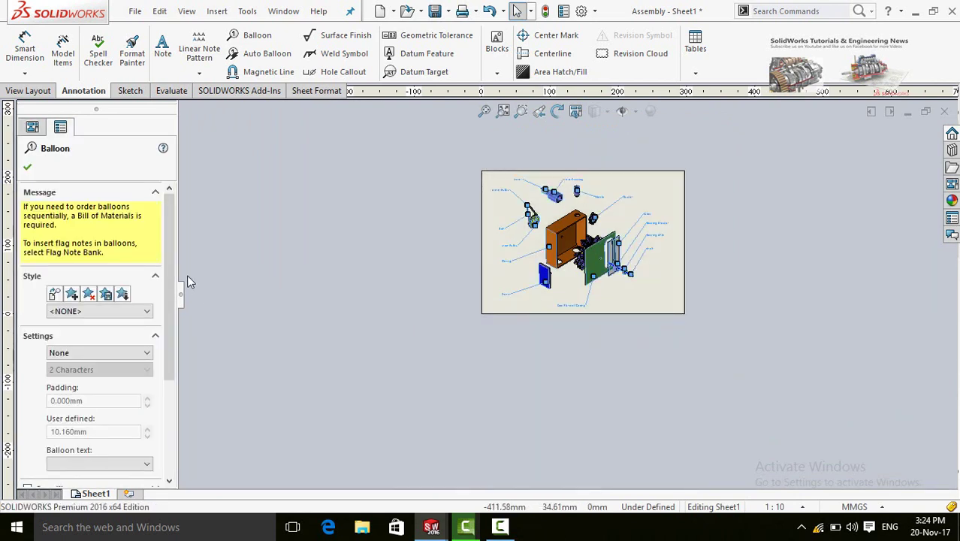
scroll(167, 324, down, 1)
scroll(166, 324, down, 3)
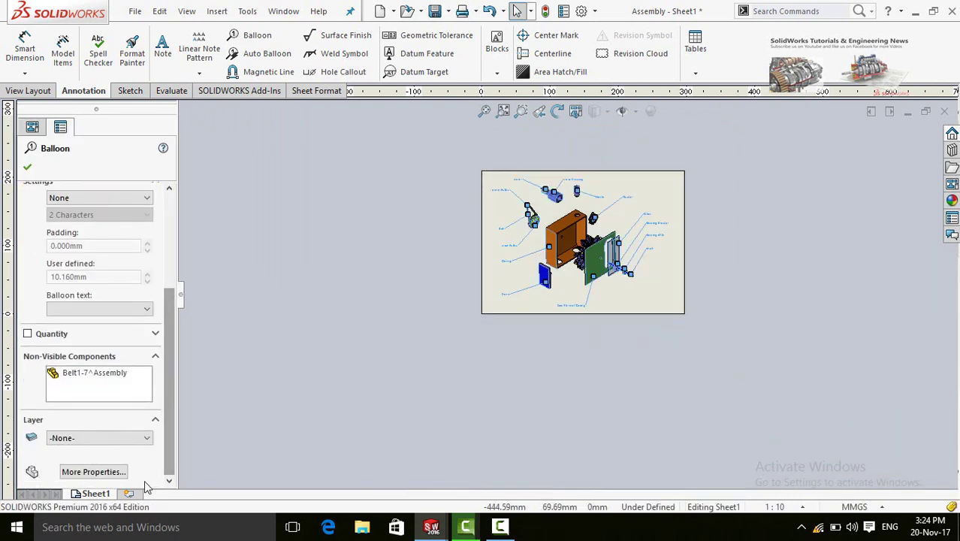
click(81, 472)
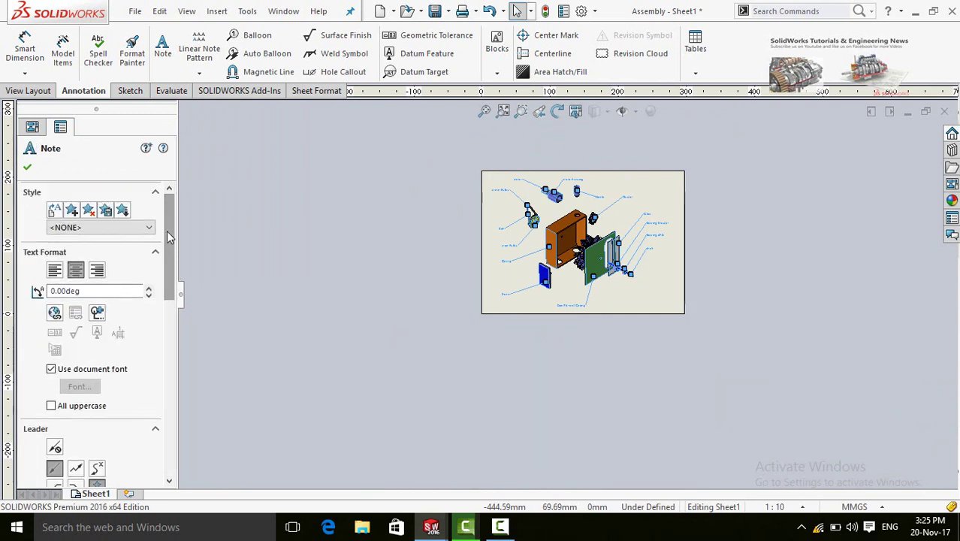
- Override the document font for the selected balloons with a text height of 16 points, apply it and deselect them
scroll(167, 232, down, 2)
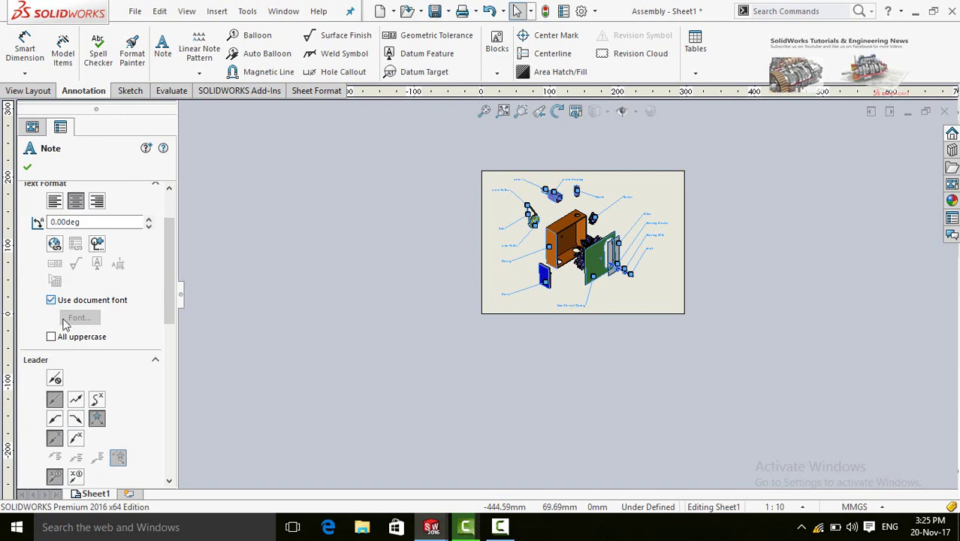
click(51, 299)
click(79, 319)
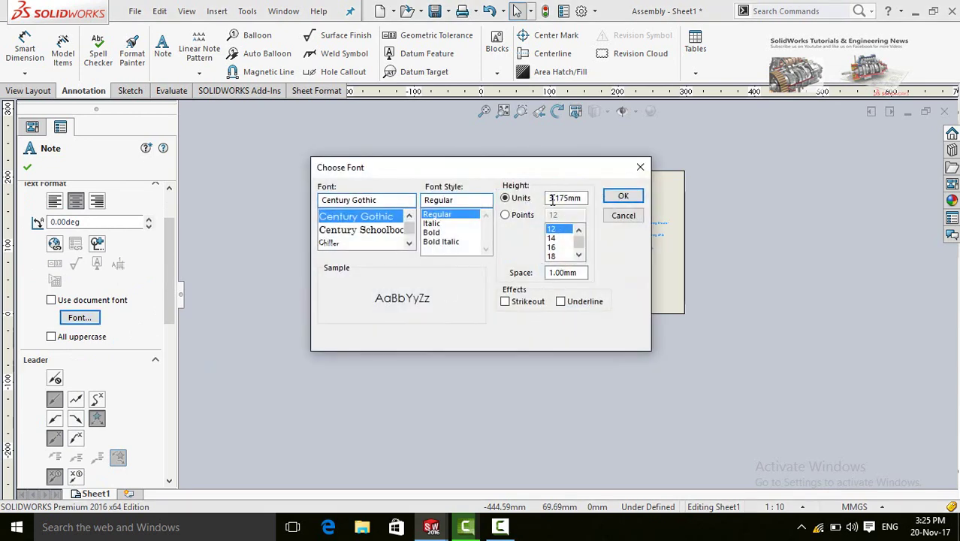
click(505, 216)
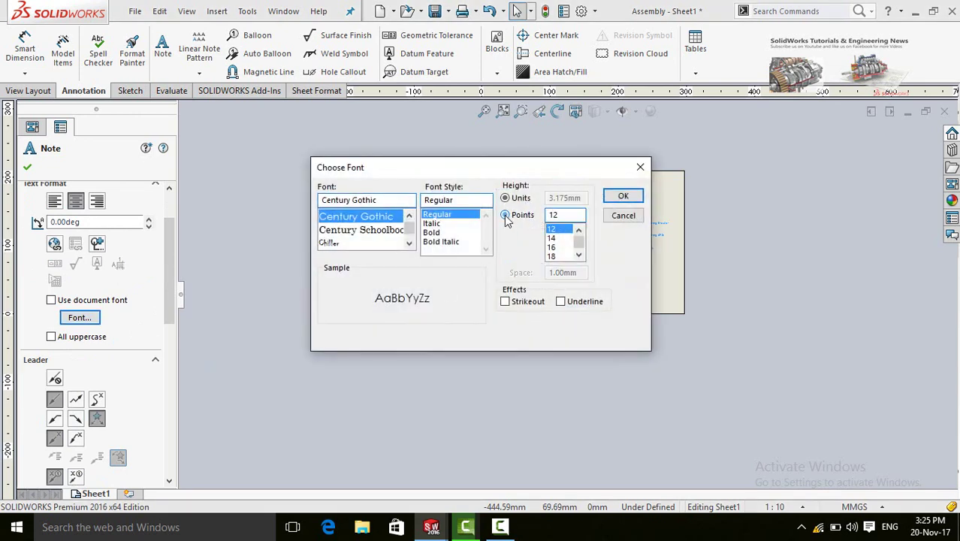
click(552, 248)
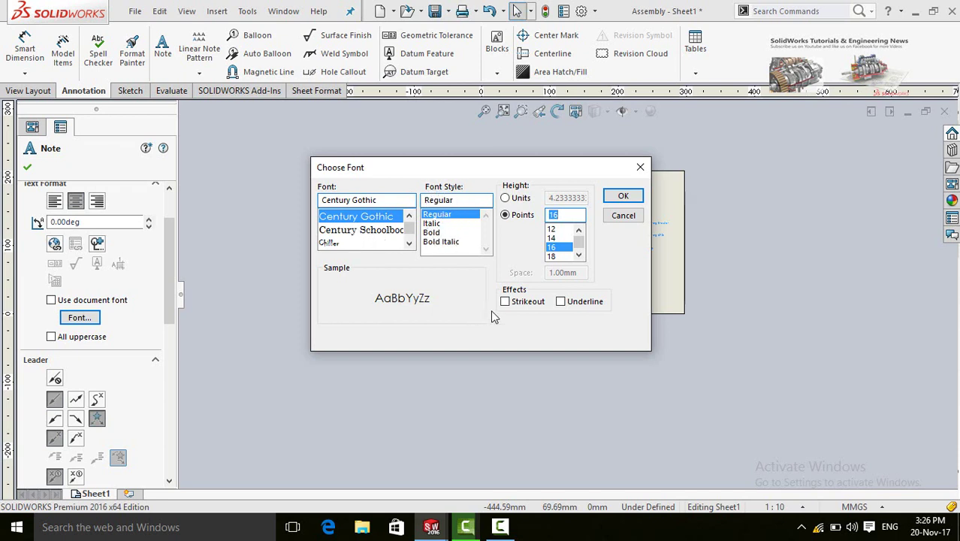
click(615, 199)
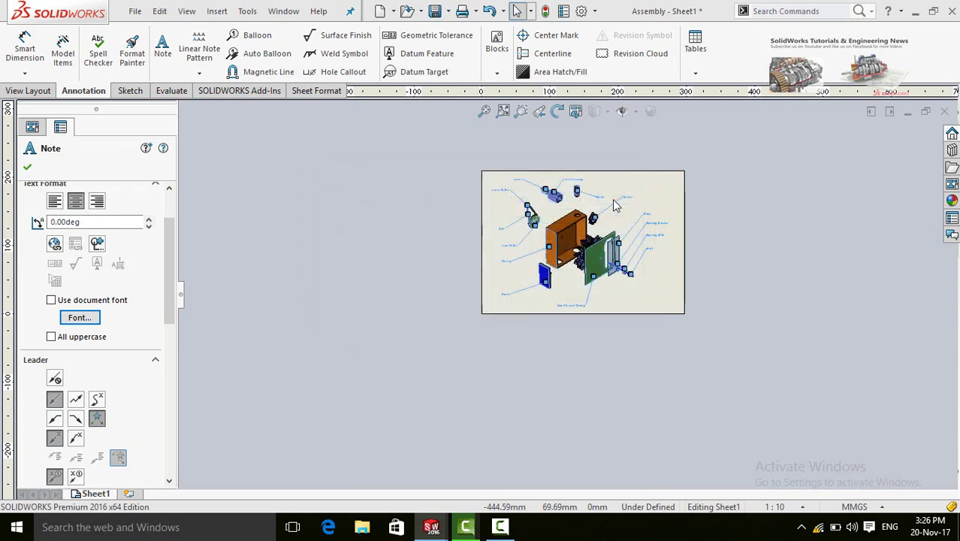
click(27, 169)
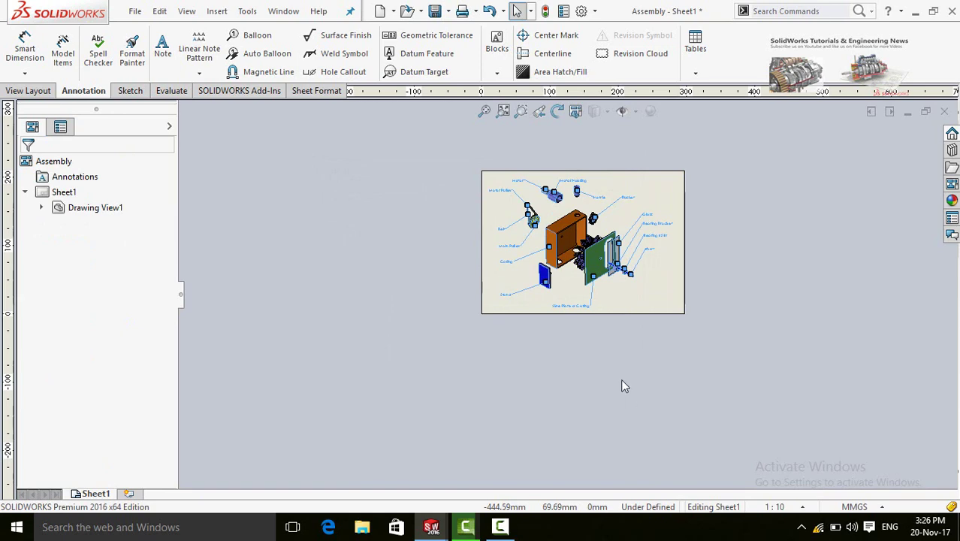
click(603, 369)
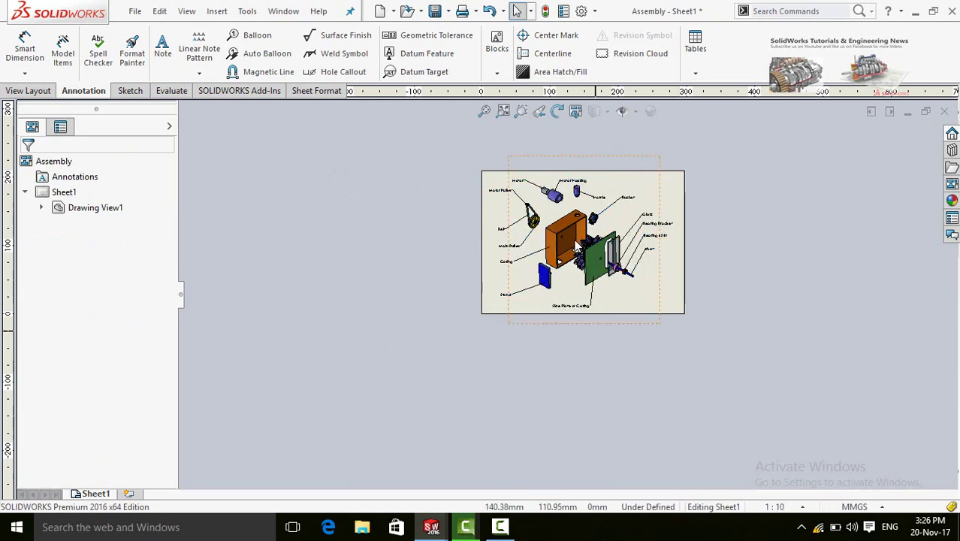
scroll(576, 239, down, 2)
scroll(572, 245, down, 4)
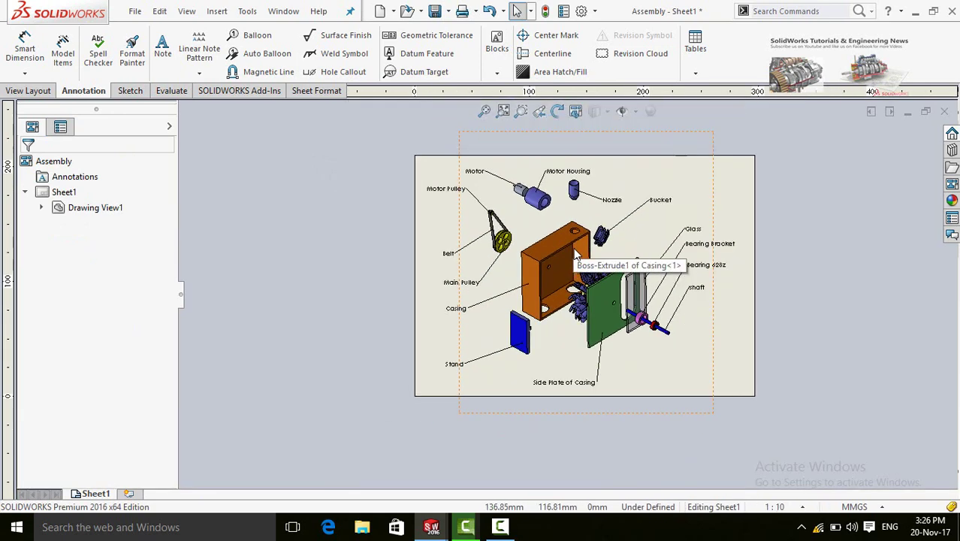